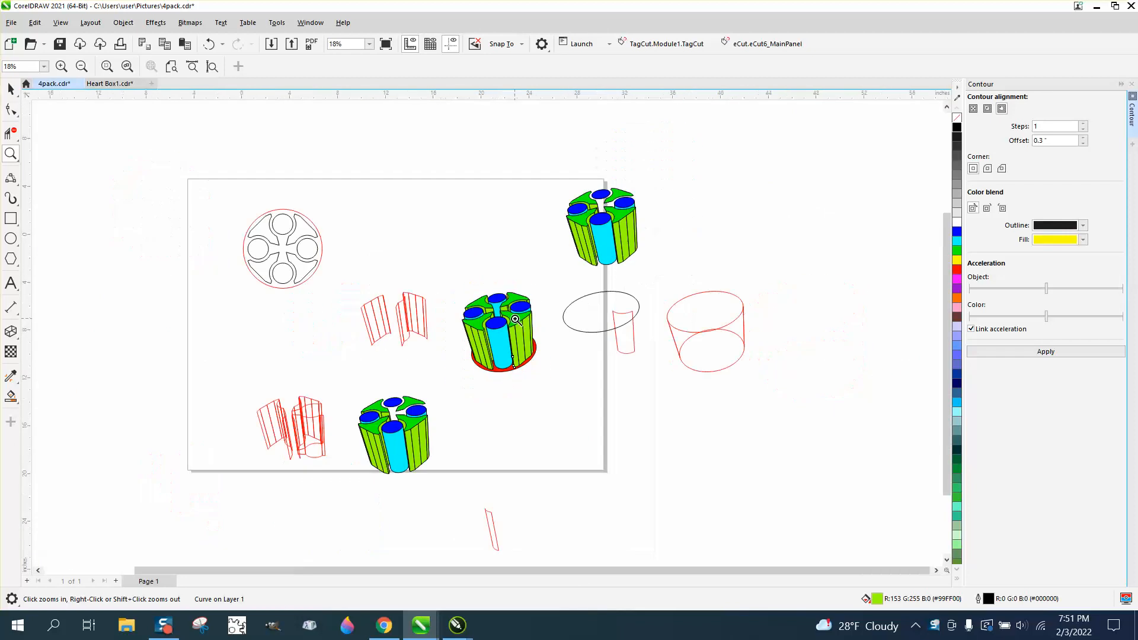
# Step: Nudge the large curved red outline in the right wireframe group 10 inches right onto the lower coloured cylinder model
pyautogui.moveTo(249, 376); pyautogui.dragTo(501, 479)
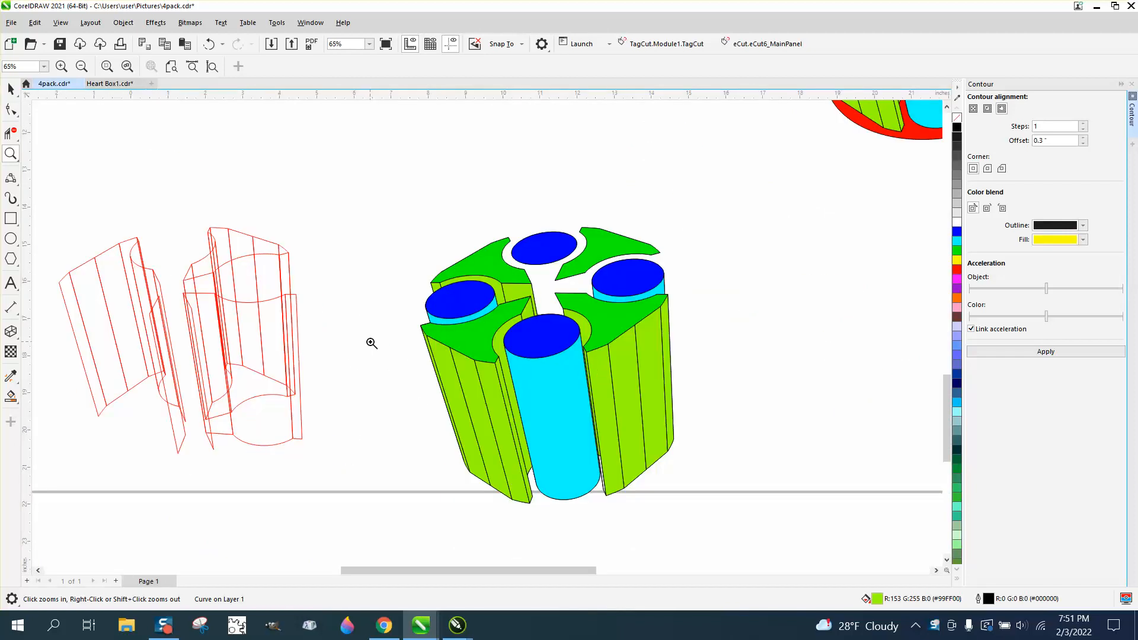
pyautogui.click(11, 89)
pyautogui.click(317, 172)
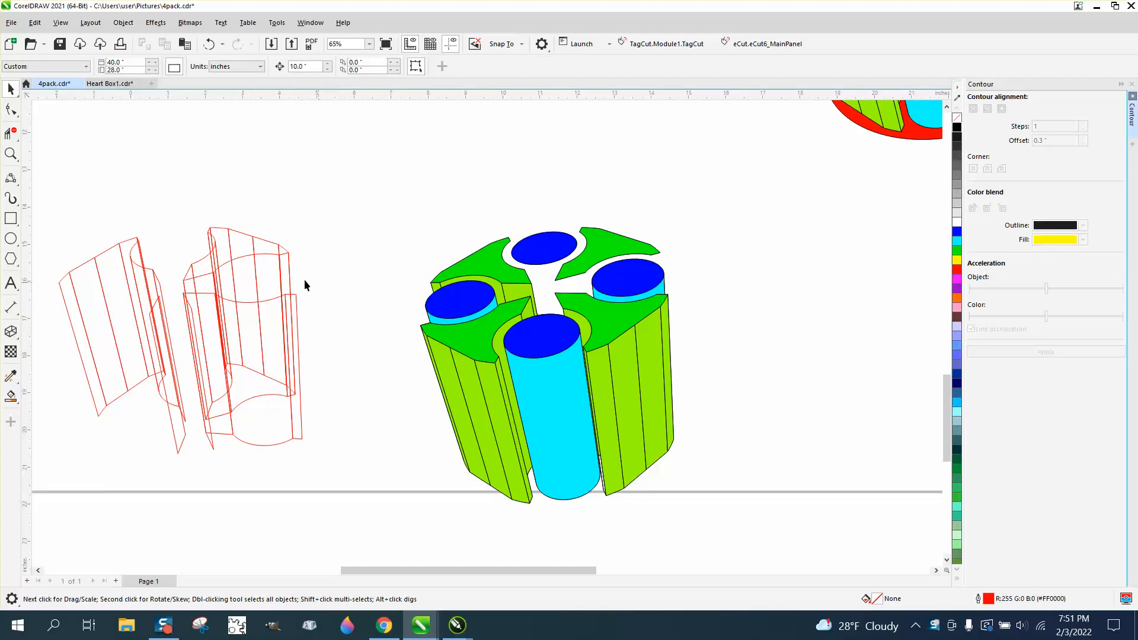
pyautogui.click(272, 255)
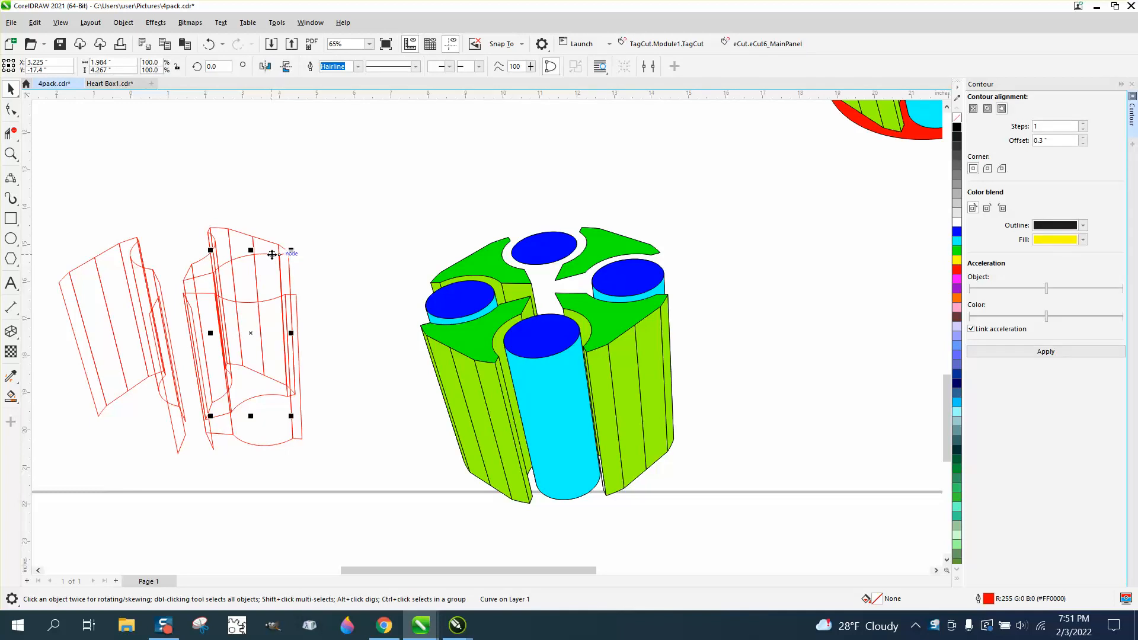
pyautogui.press('Right')
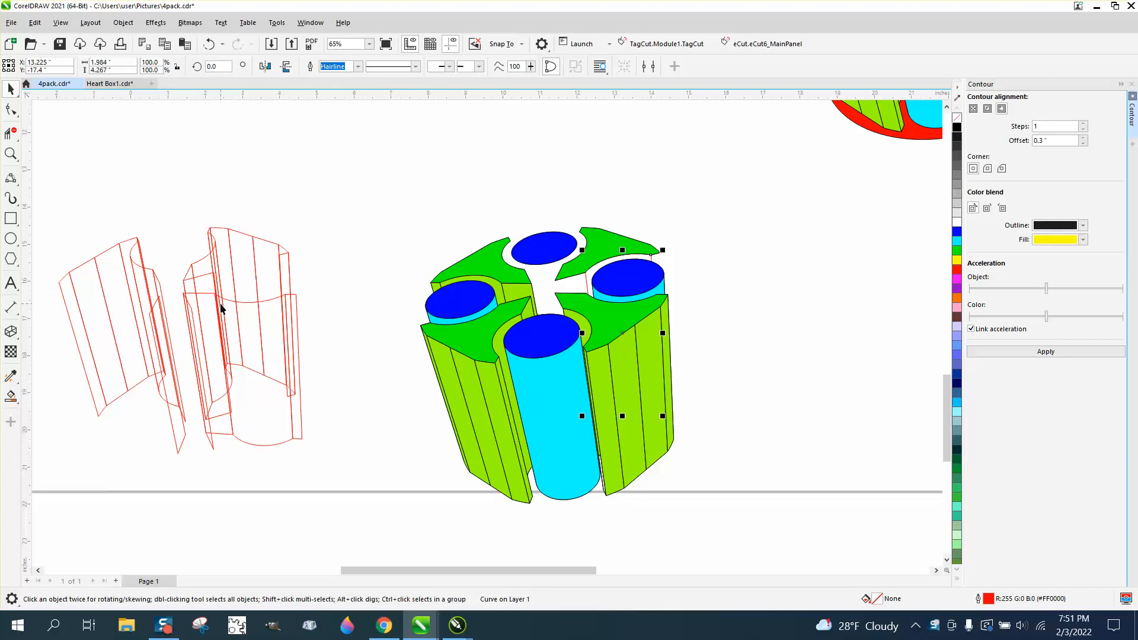
# Step: Nudge the two narrow red strips at the right edge of the wireframe group 10 inches right onto the coloured model
pyautogui.click(11, 153)
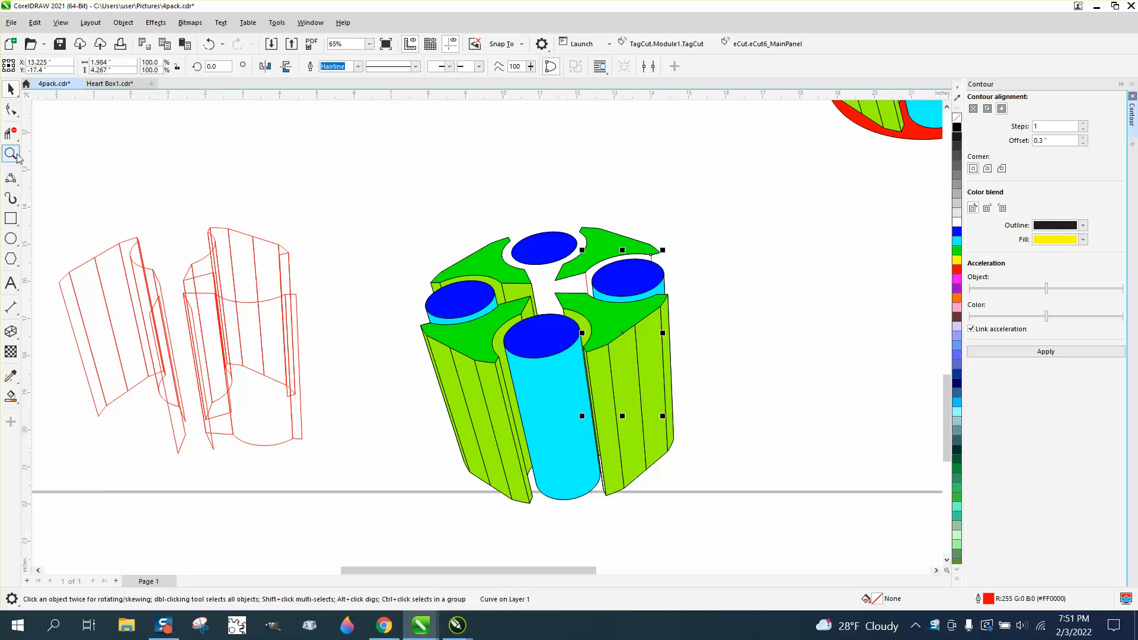
pyautogui.click(633, 337)
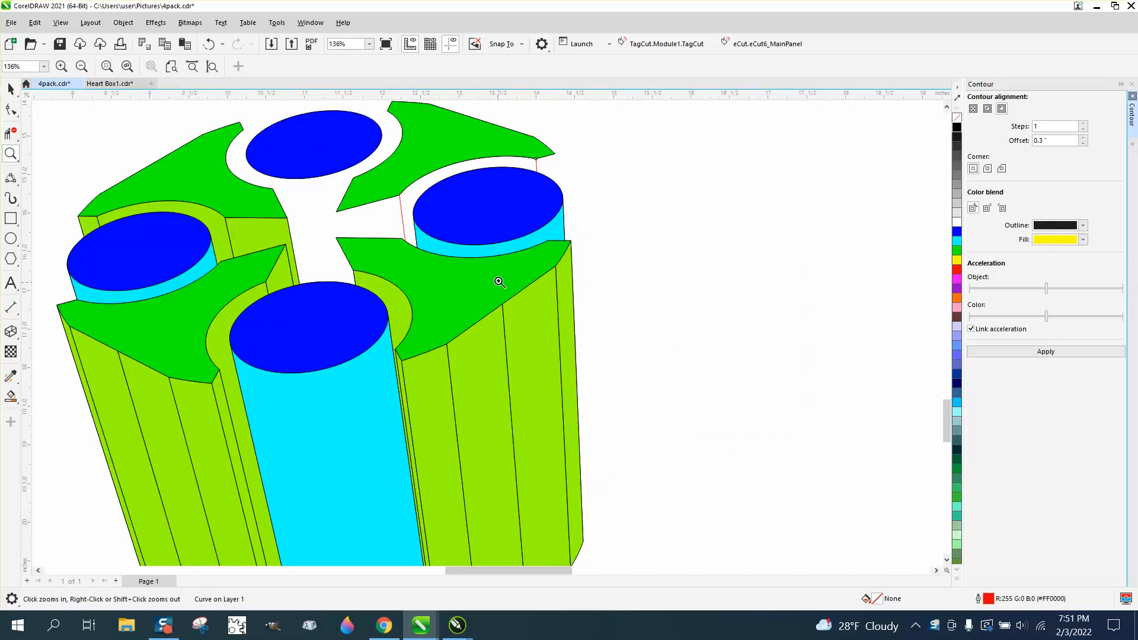
pyautogui.scroll(-3, 500, 278)
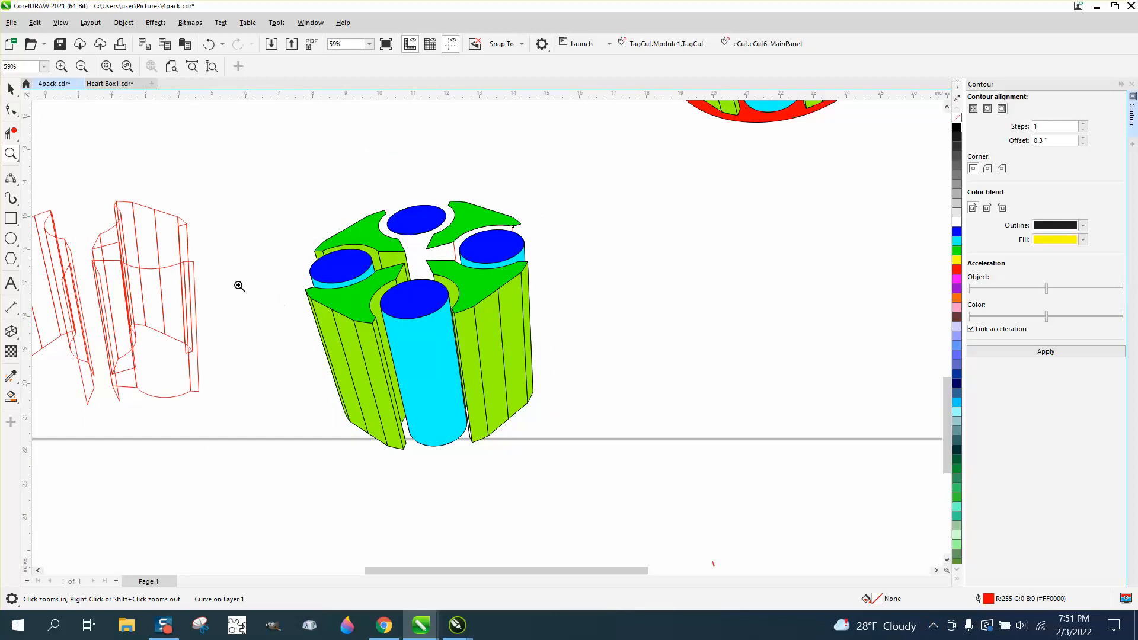
pyautogui.click(17, 95)
pyautogui.click(146, 166)
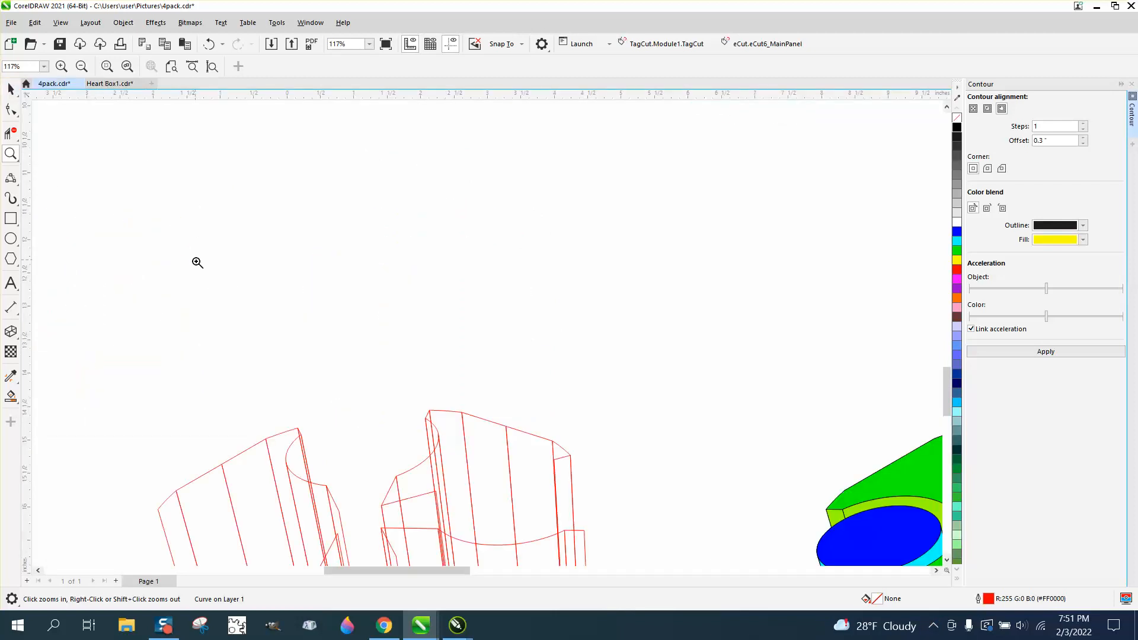
pyautogui.scroll(-3, 229, 250)
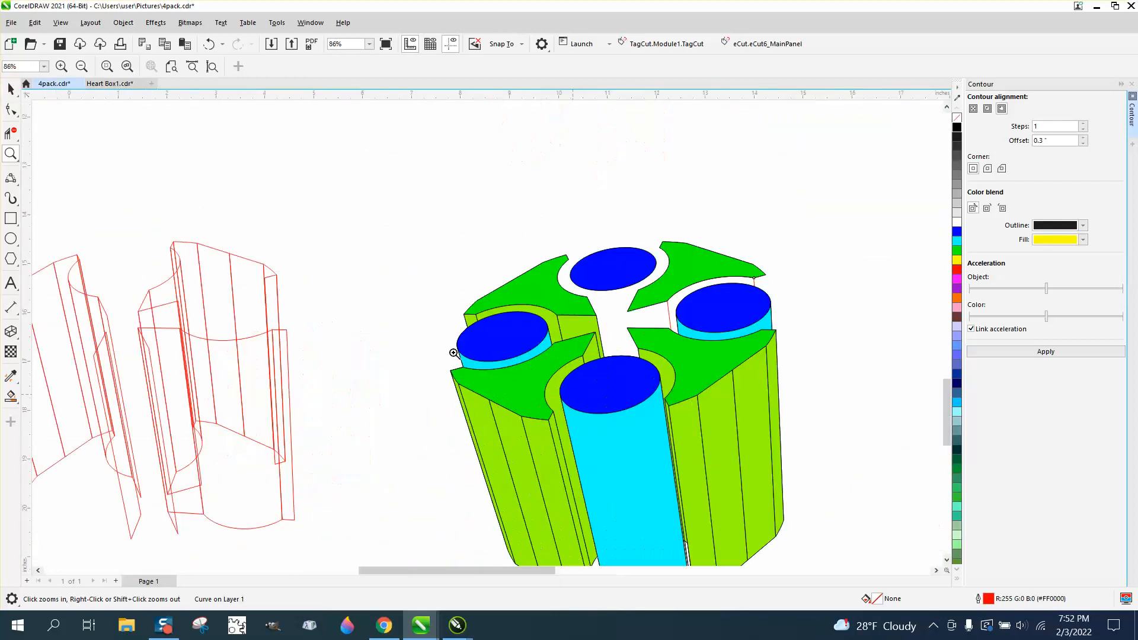
pyautogui.scroll(2, 533, 427)
pyautogui.click(11, 91)
pyautogui.click(252, 190)
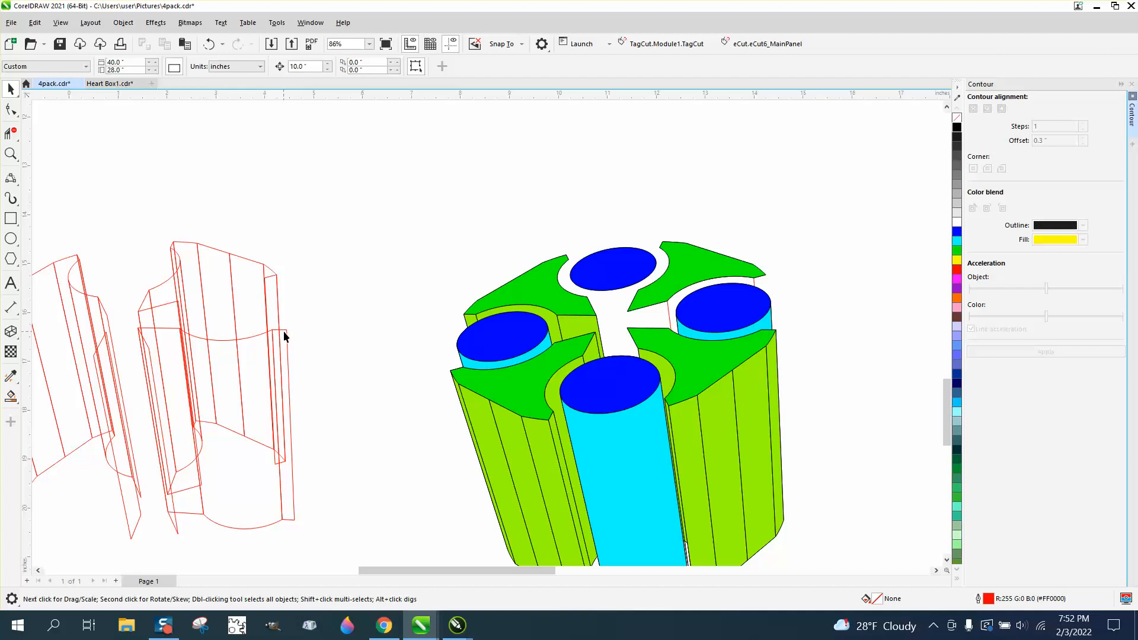
pyautogui.click(286, 330)
pyautogui.press('Right')
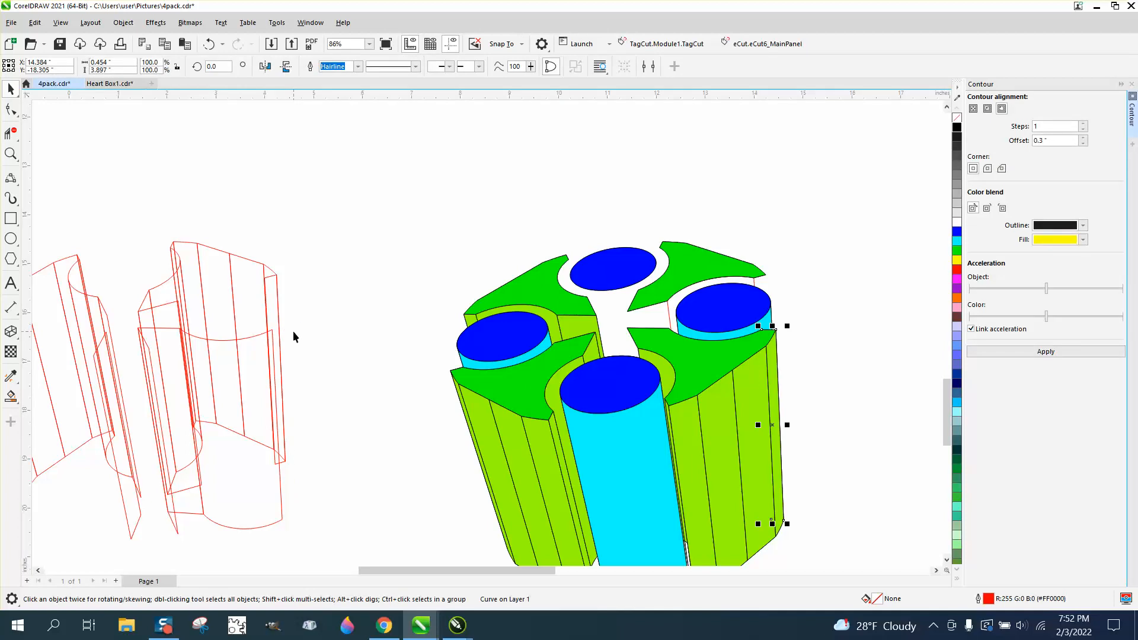
pyautogui.click(293, 337)
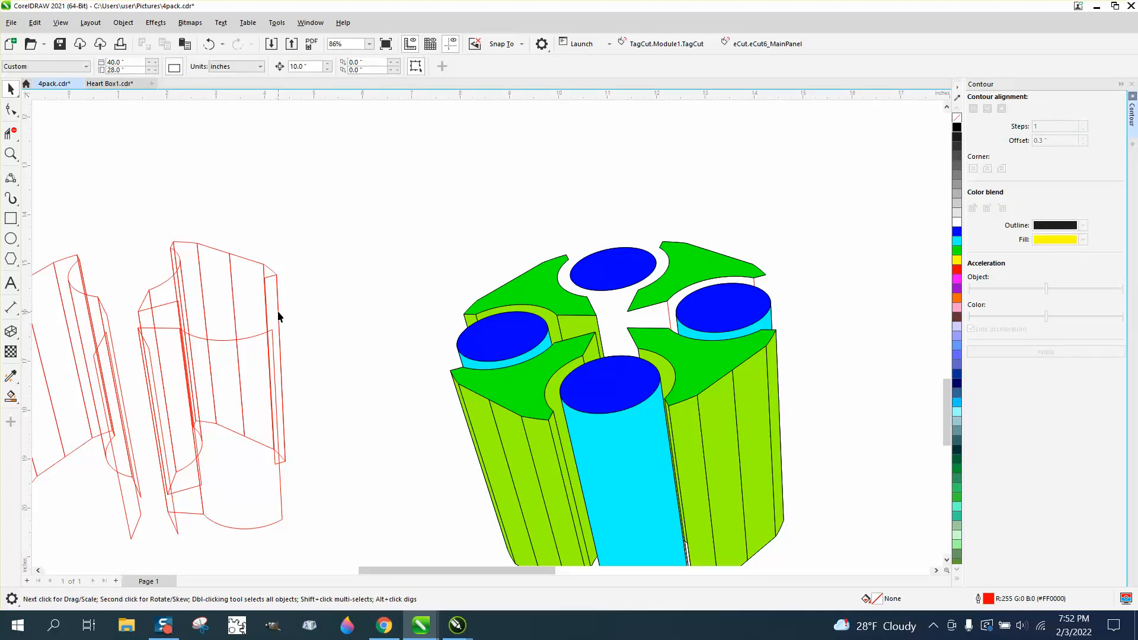
pyautogui.click(277, 310)
pyautogui.press('Right')
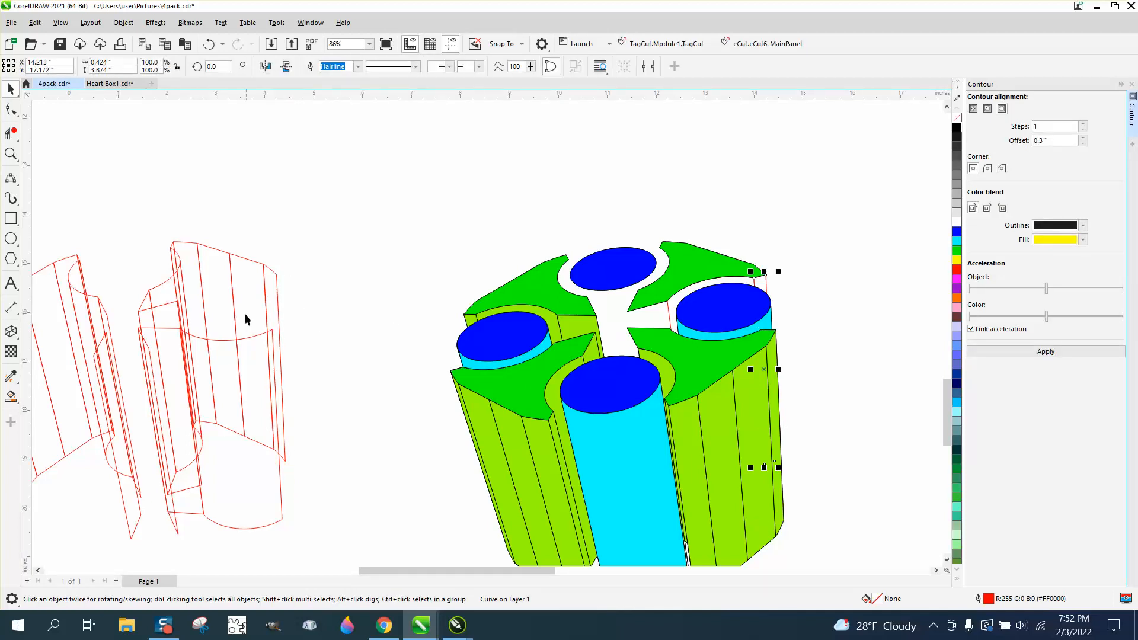
# Step: Nudge the two overlapping flat red panels at the wireframe group's inner side 10 inches right onto the coloured model
pyautogui.click(175, 335)
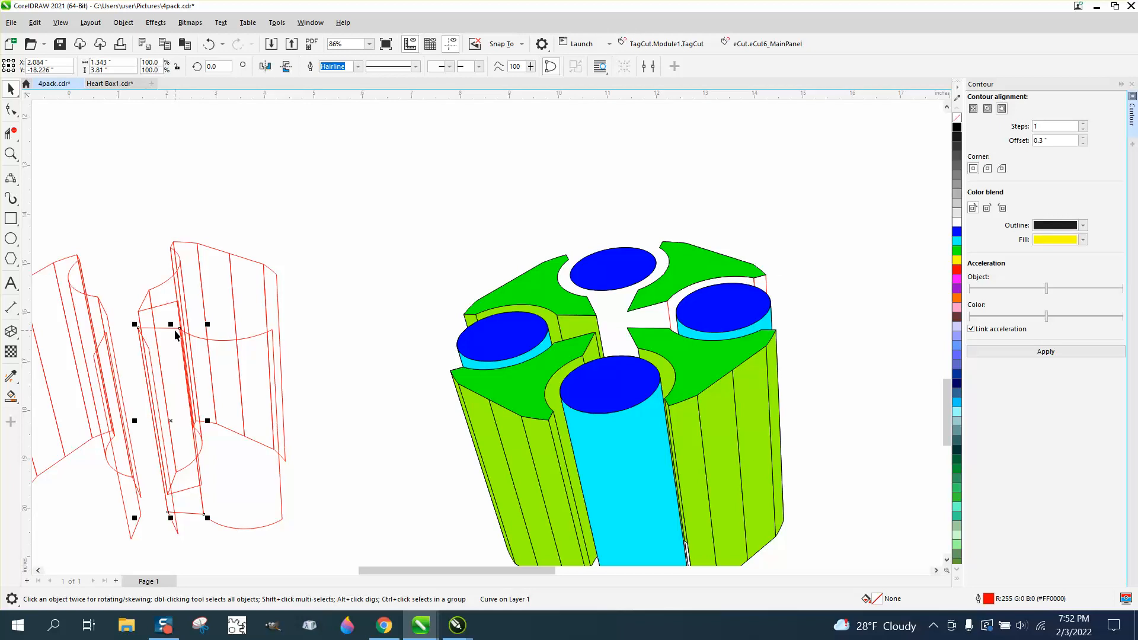
pyautogui.press('Right')
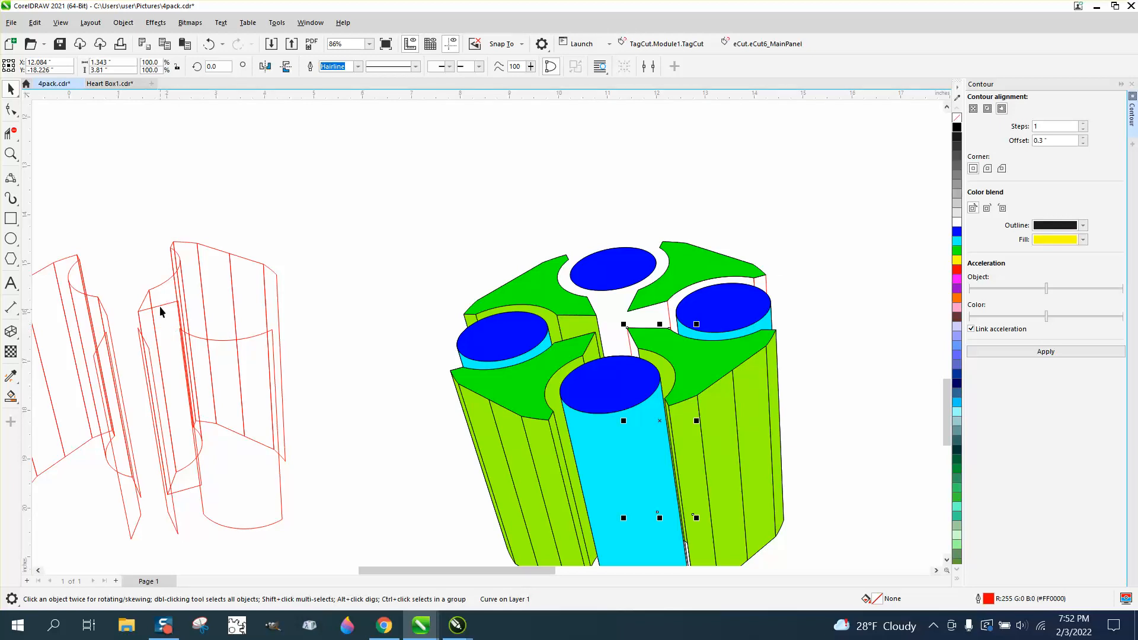
pyautogui.click(161, 307)
pyautogui.press('Right')
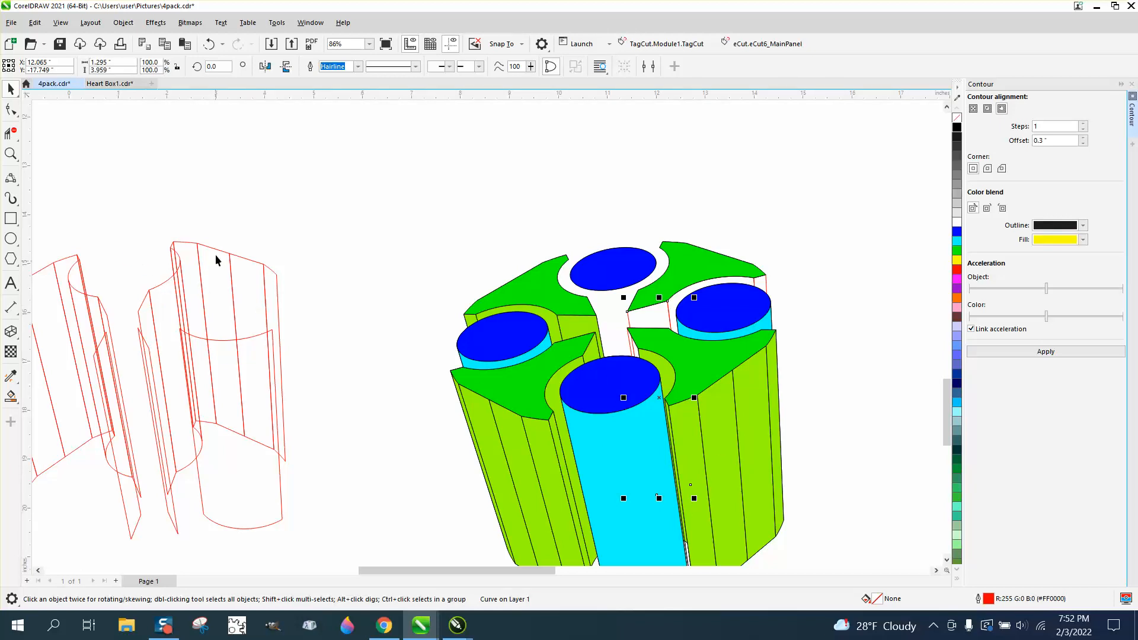
# Step: Nudge the narrow red strip at the top of the left wireframe group 10 inches right, beside the model's back cylinder
pyautogui.click(10, 154)
pyautogui.moveTo(540, 231); pyautogui.dragTo(913, 428)
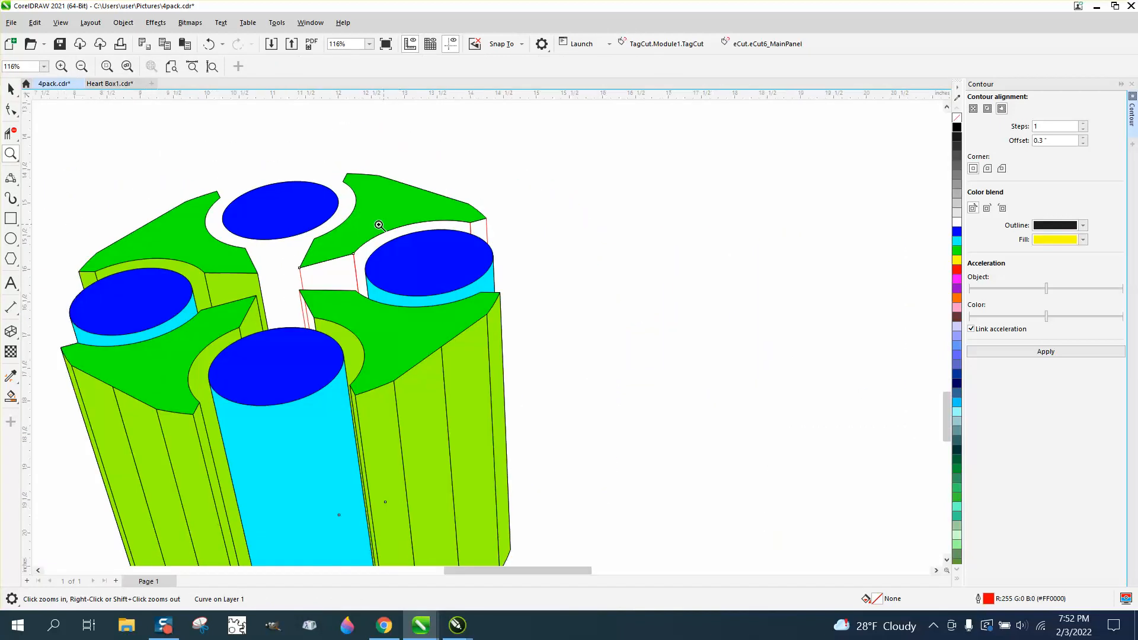
pyautogui.rightClick(198, 219)
pyautogui.scroll(-5, 242, 208)
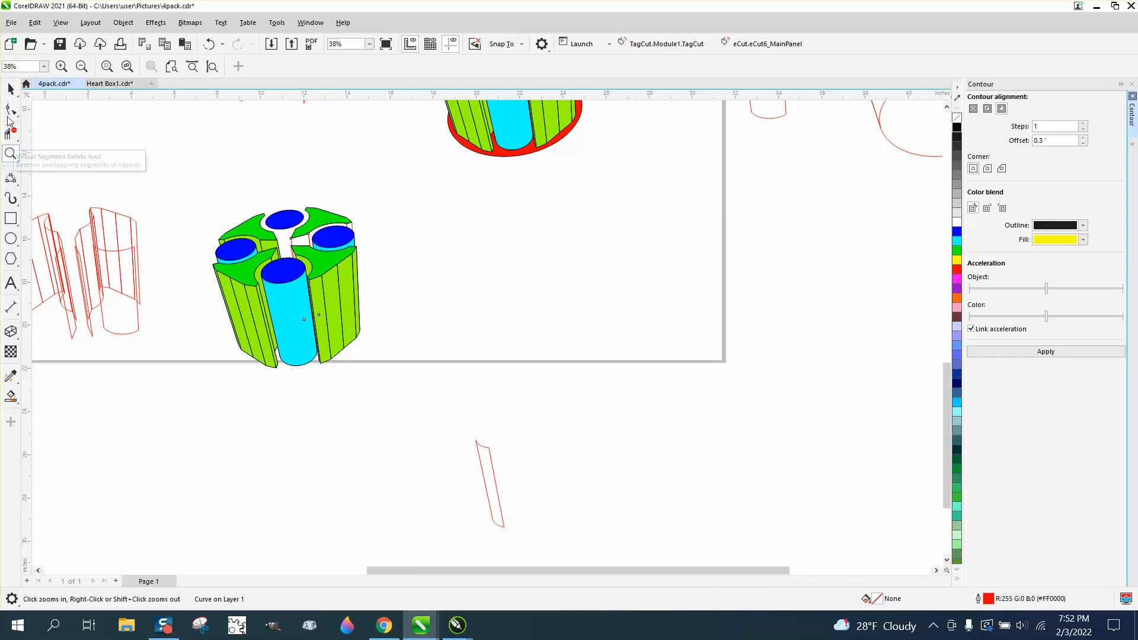
pyautogui.click(11, 89)
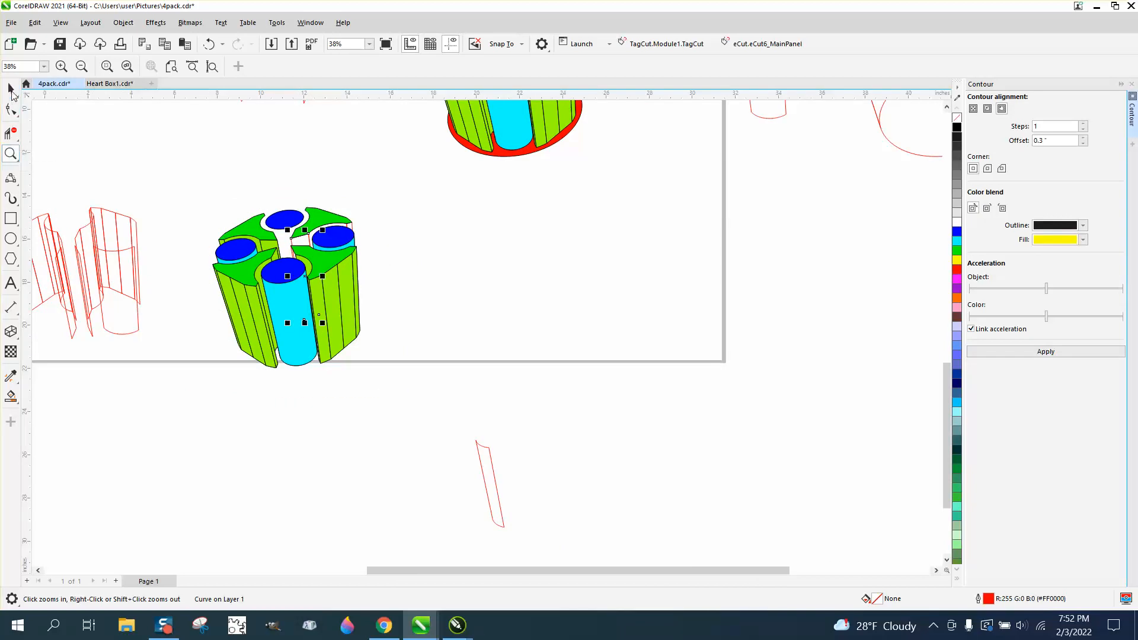
pyautogui.click(49, 219)
pyautogui.press('Right')
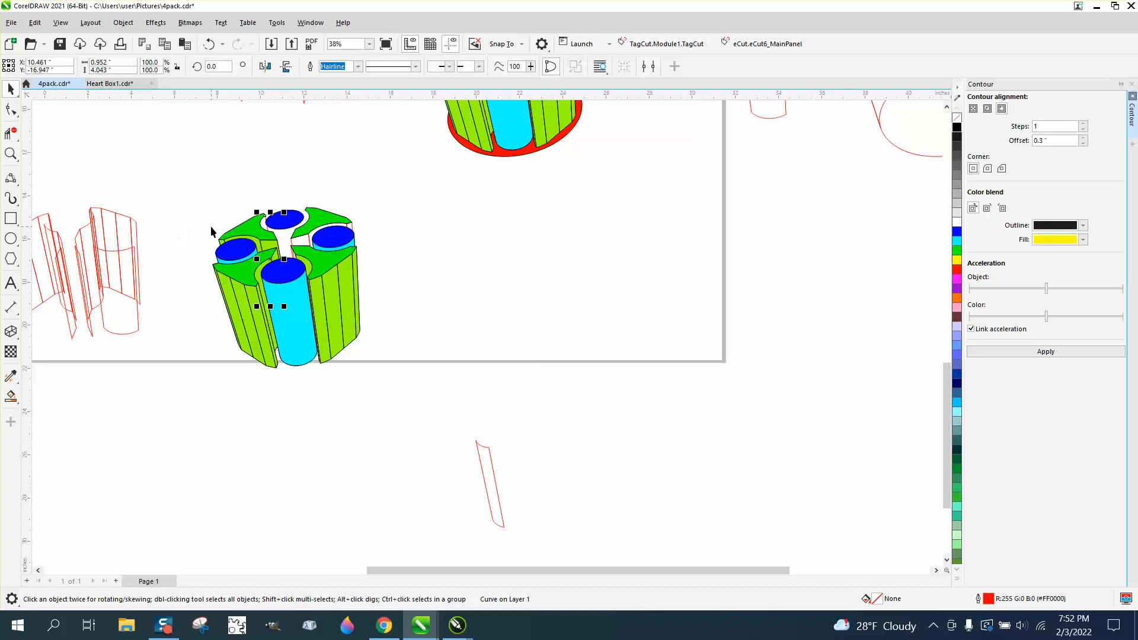
# Step: Nudge the narrow red strip at the upper left of the right wireframe group 10 inches right onto the coloured model
pyautogui.click(12, 153)
pyautogui.moveTo(81, 205); pyautogui.dragTo(359, 285)
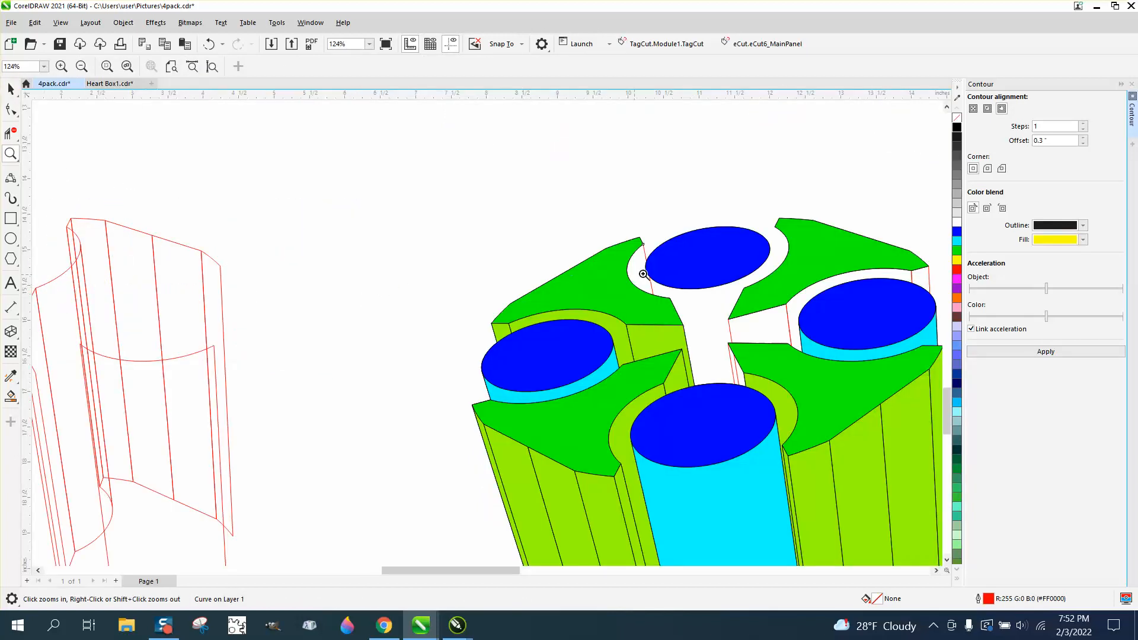
pyautogui.scroll(-1, 782, 240)
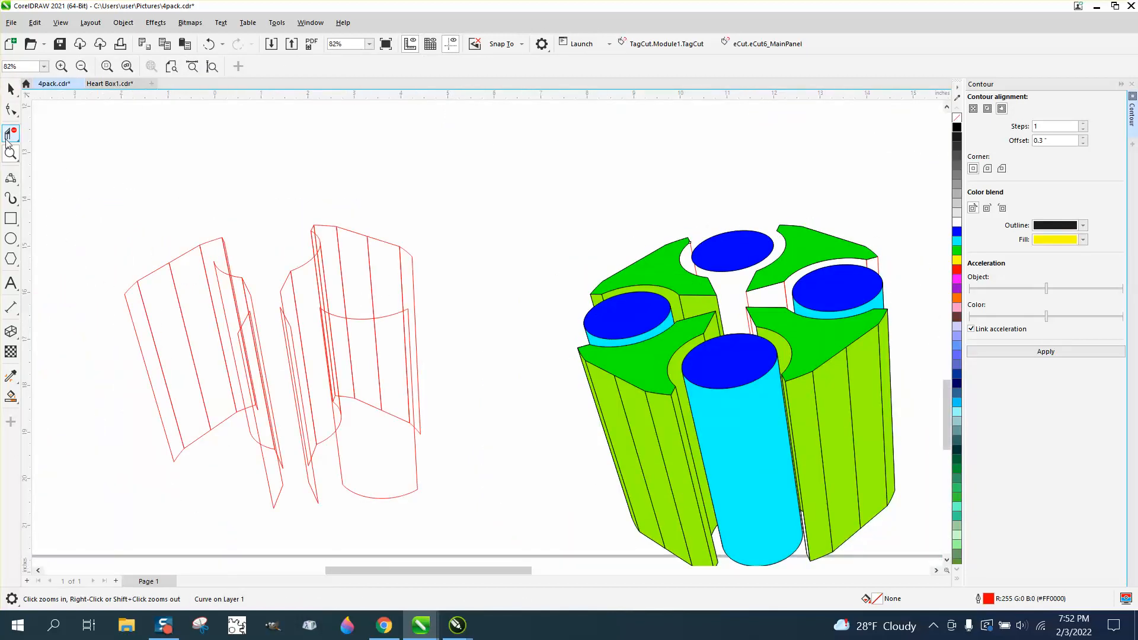
pyautogui.click(11, 89)
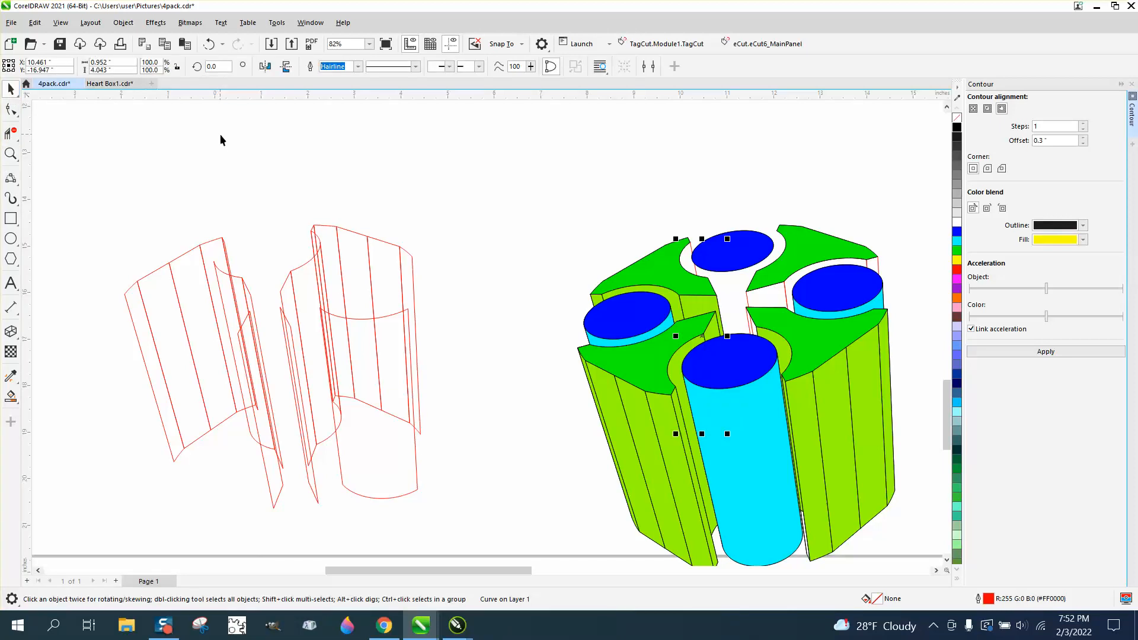
pyautogui.click(219, 135)
pyautogui.click(312, 238)
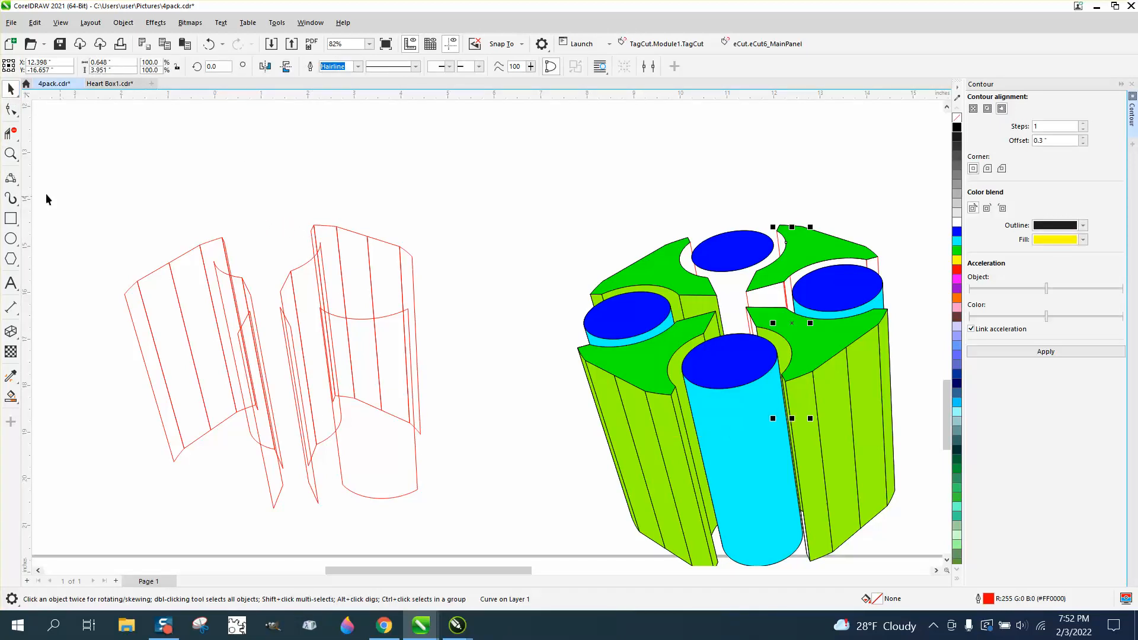
# Step: Delete the extra red line segment in the gap left of the model's right cylinder with Virtual Segment Delete
pyautogui.click(11, 153)
pyautogui.moveTo(625, 204); pyautogui.dragTo(895, 387)
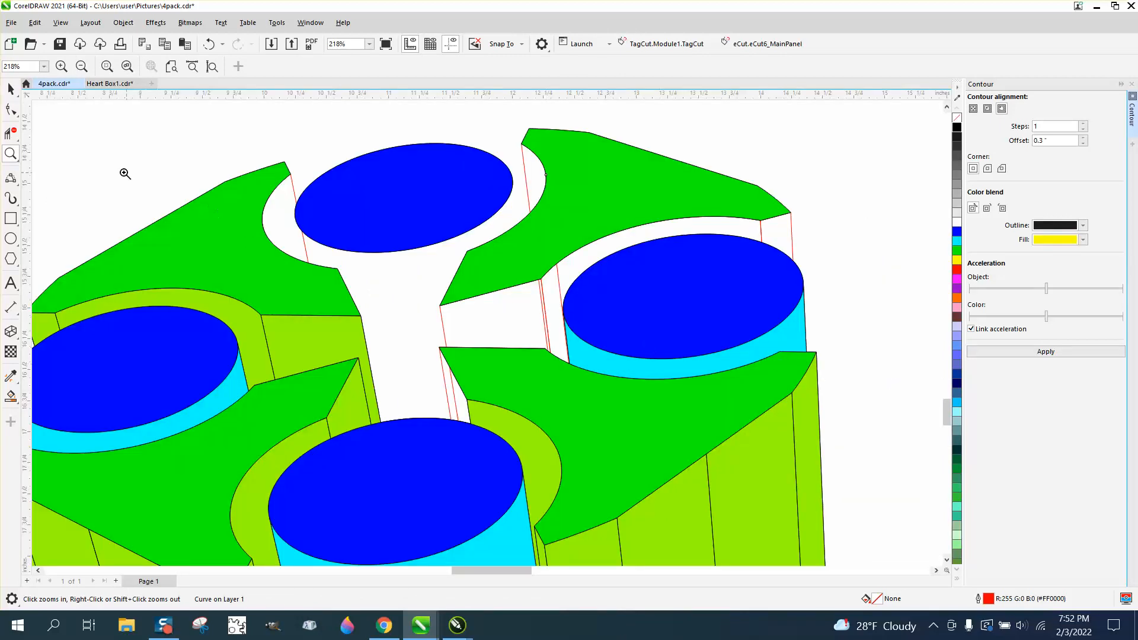
pyautogui.click(12, 134)
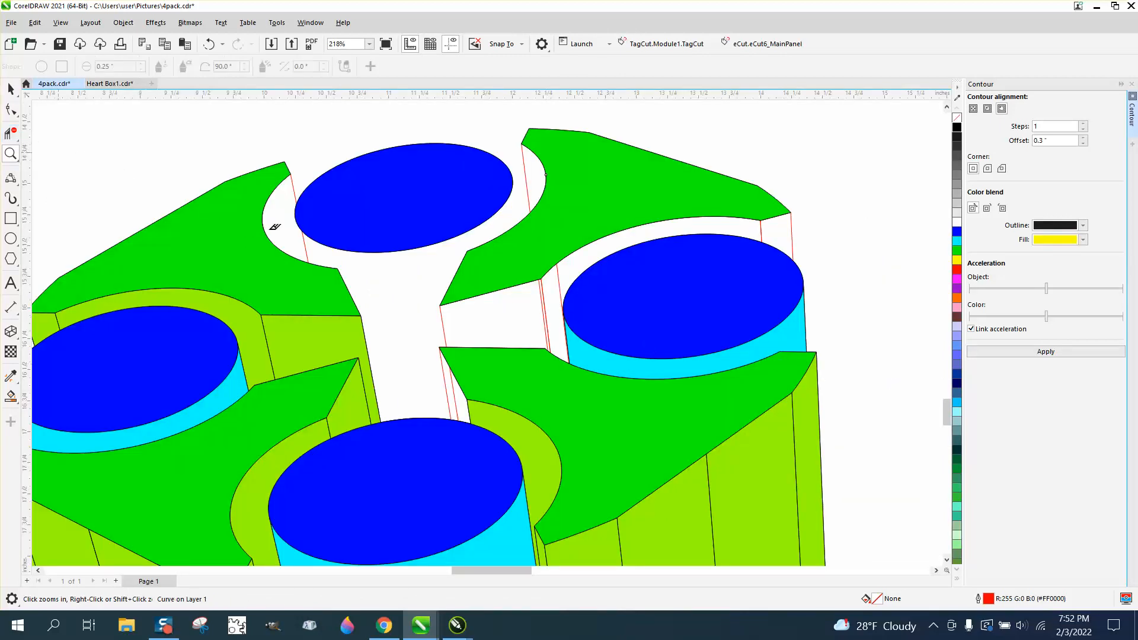
pyautogui.click(545, 291)
pyautogui.scroll(-2, 556, 294)
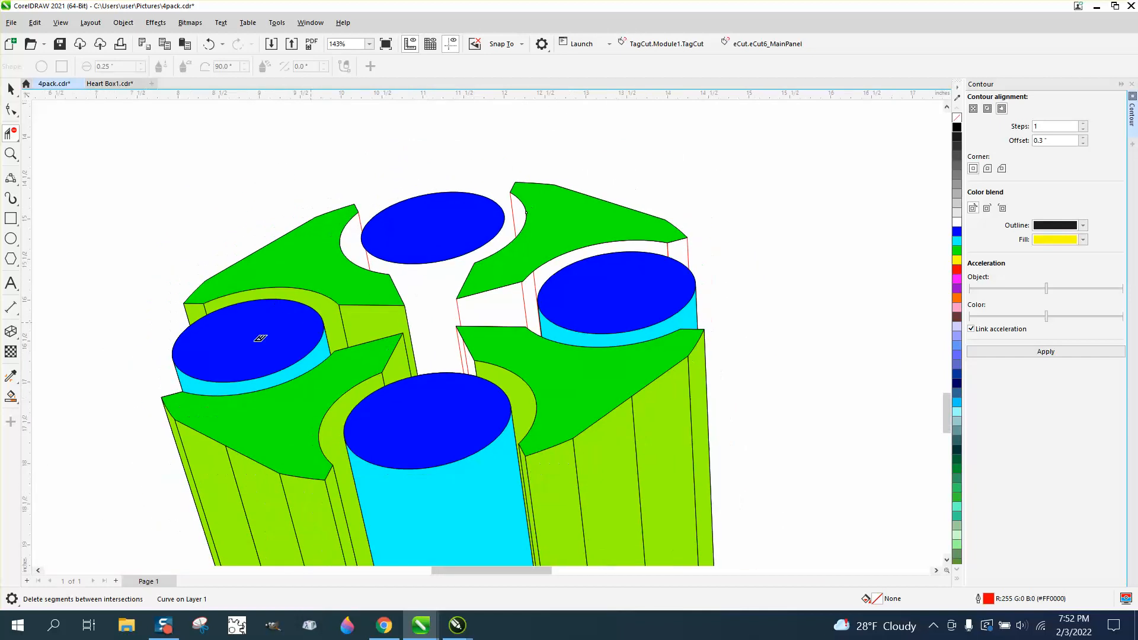
# Step: Smart-fill the white wall regions beside the back cylinder and around the right cylinder with lime green and no outline
pyautogui.click(11, 396)
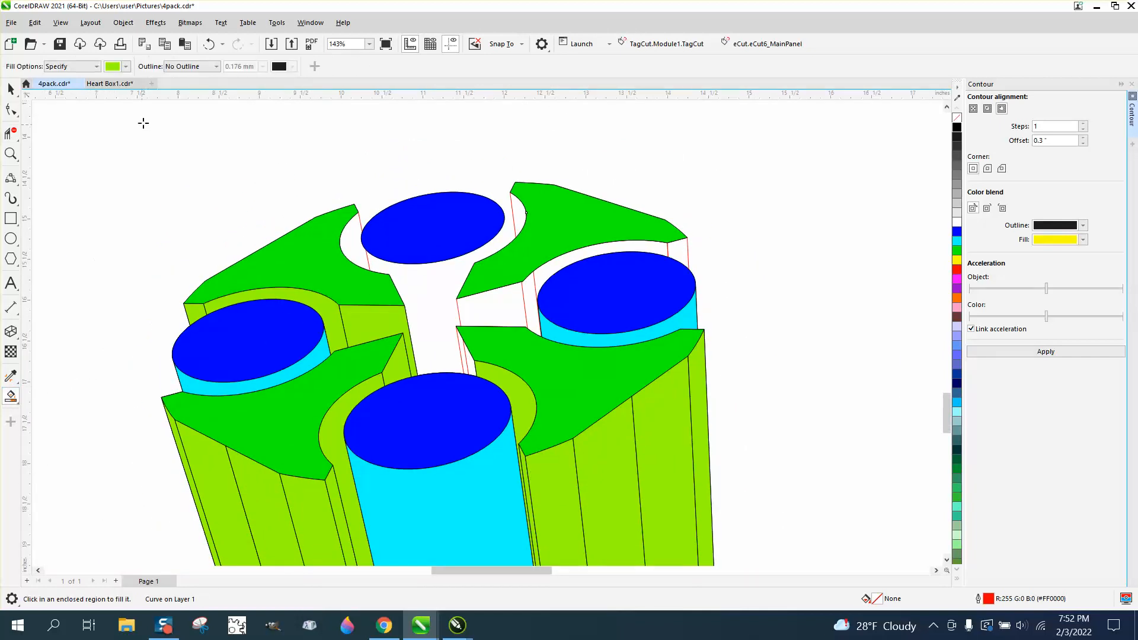
pyautogui.click(344, 250)
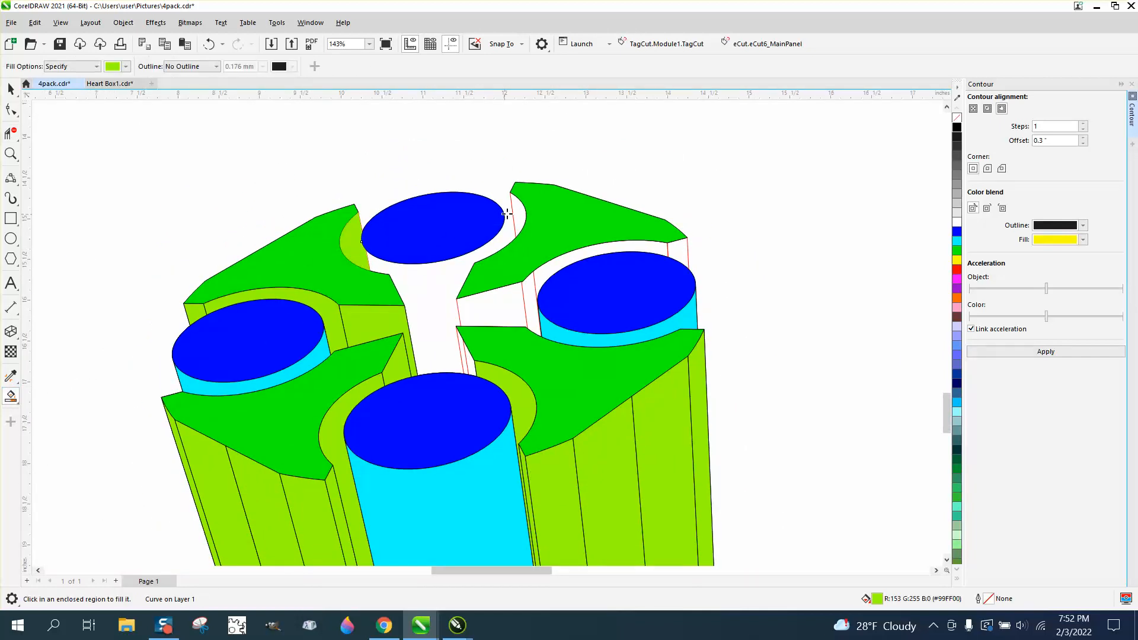
pyautogui.click(683, 251)
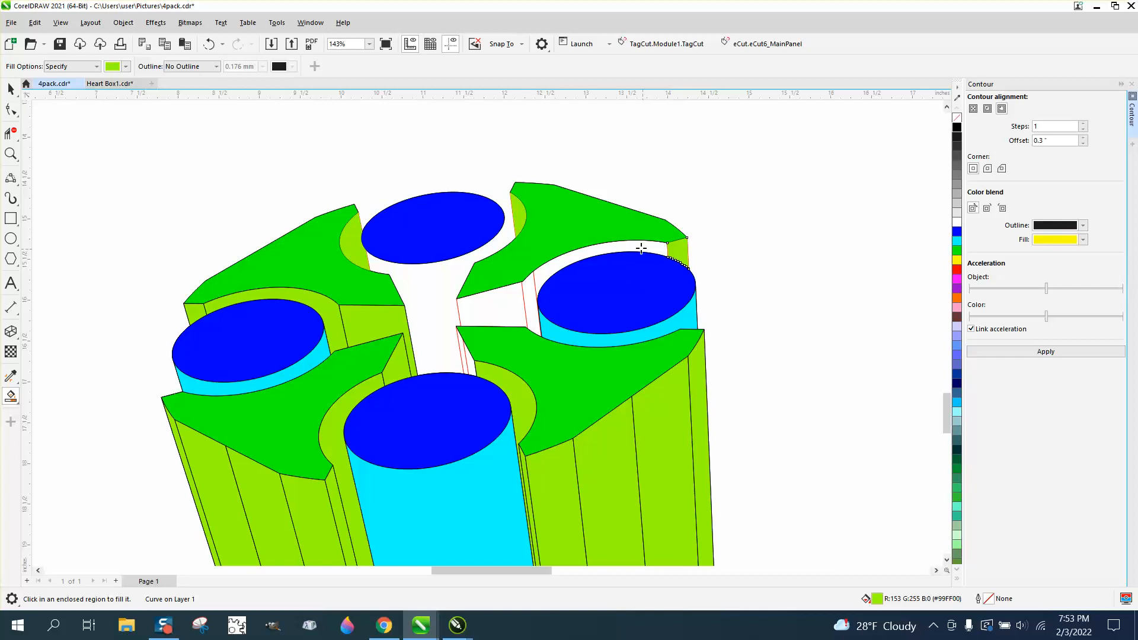
pyautogui.click(632, 248)
pyautogui.click(507, 297)
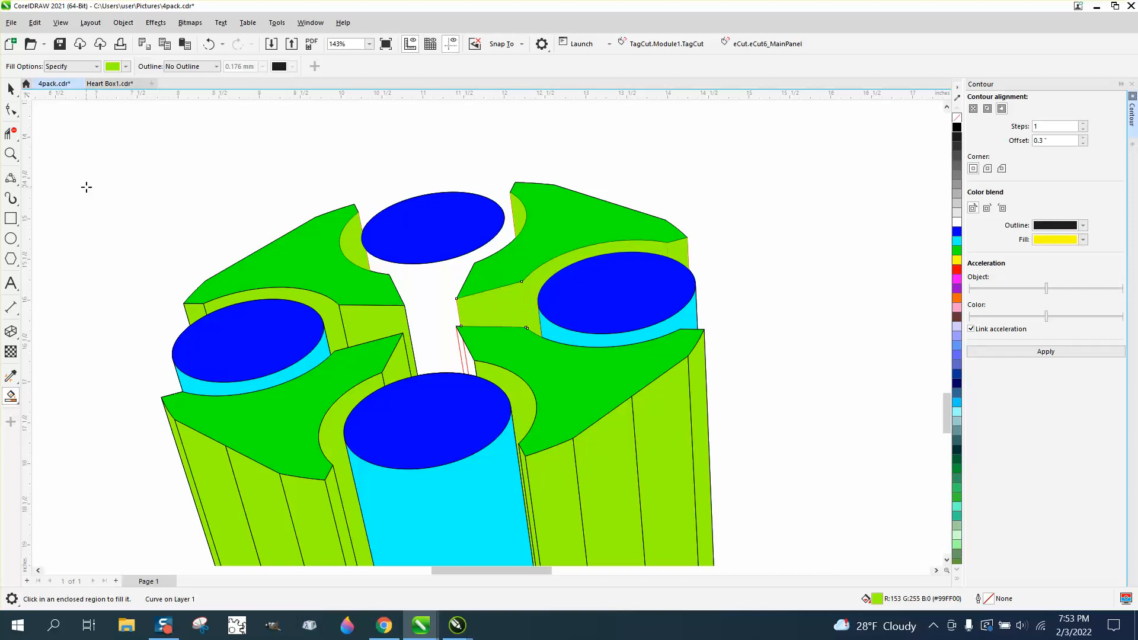
# Step: Delete the extra red segment in the central gap behind the front cylinder and fill the remaining inner wall lime green
pyautogui.click(10, 133)
pyautogui.click(467, 343)
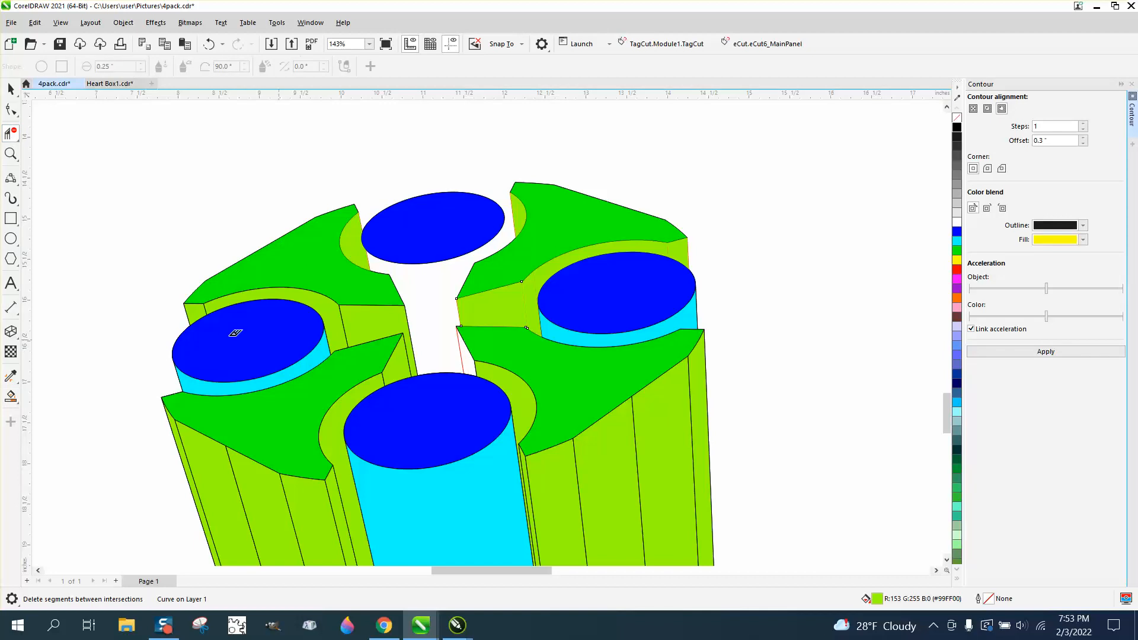
pyautogui.click(11, 394)
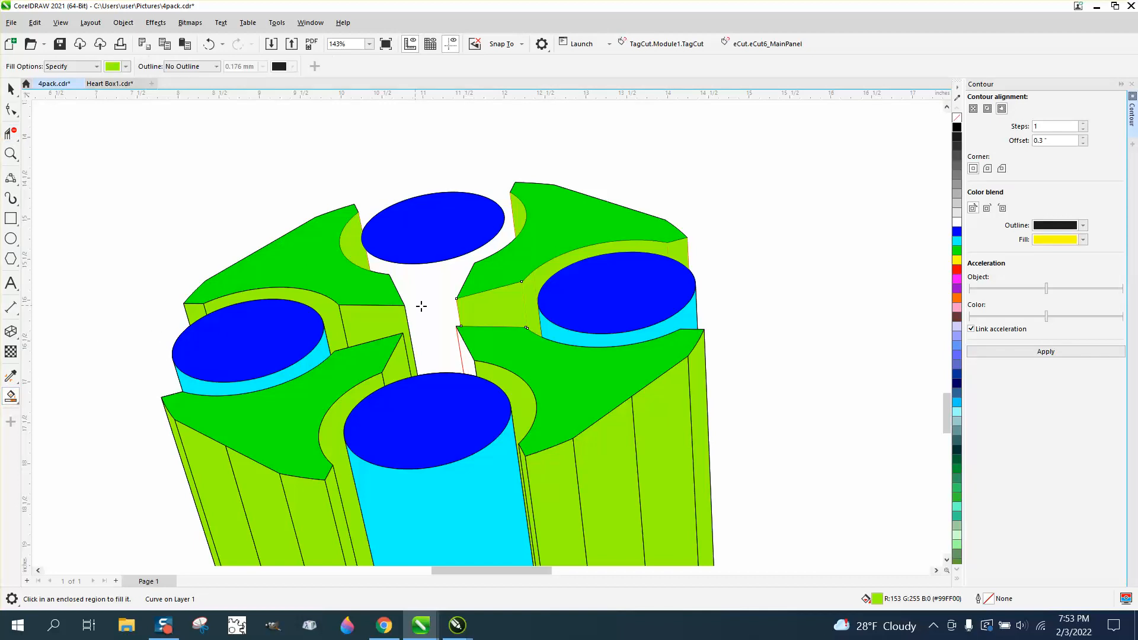
pyautogui.scroll(-4, 457, 333)
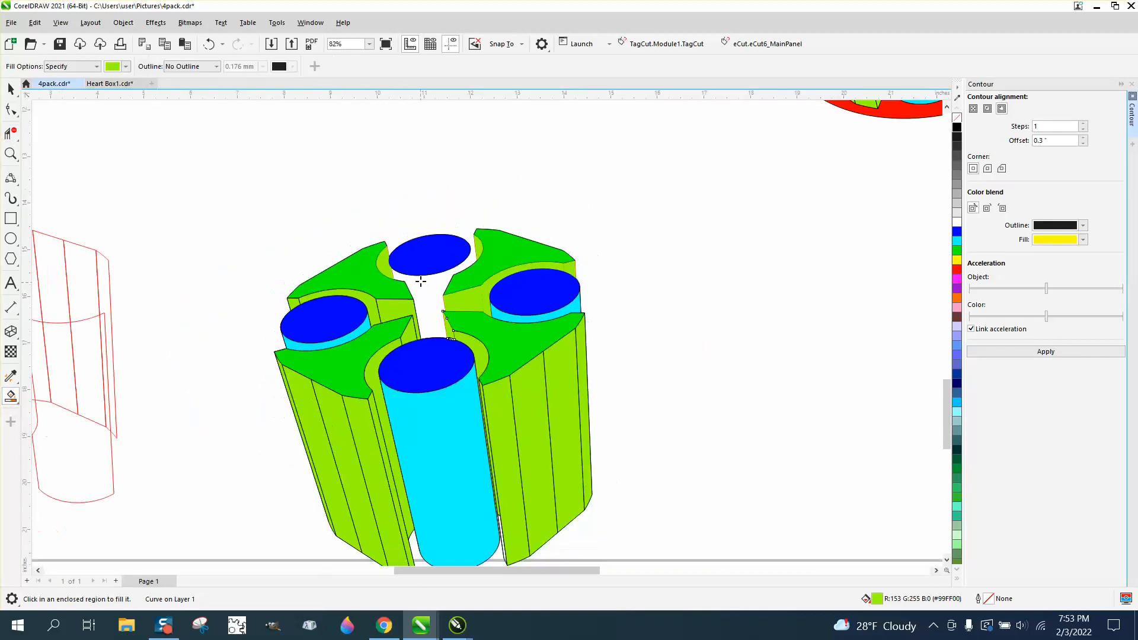
# Step: Give all objects of the coloured four-cylinder model a black outline
pyautogui.click(20, 88)
pyautogui.moveTo(268, 212); pyautogui.dragTo(696, 482)
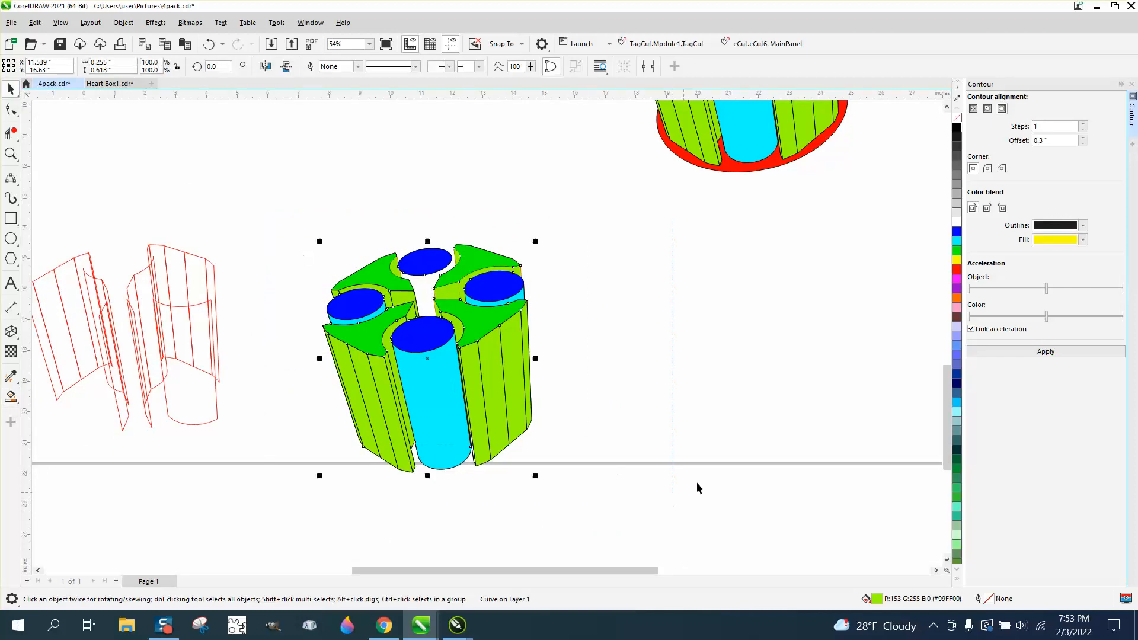
pyautogui.rightClick(956, 126)
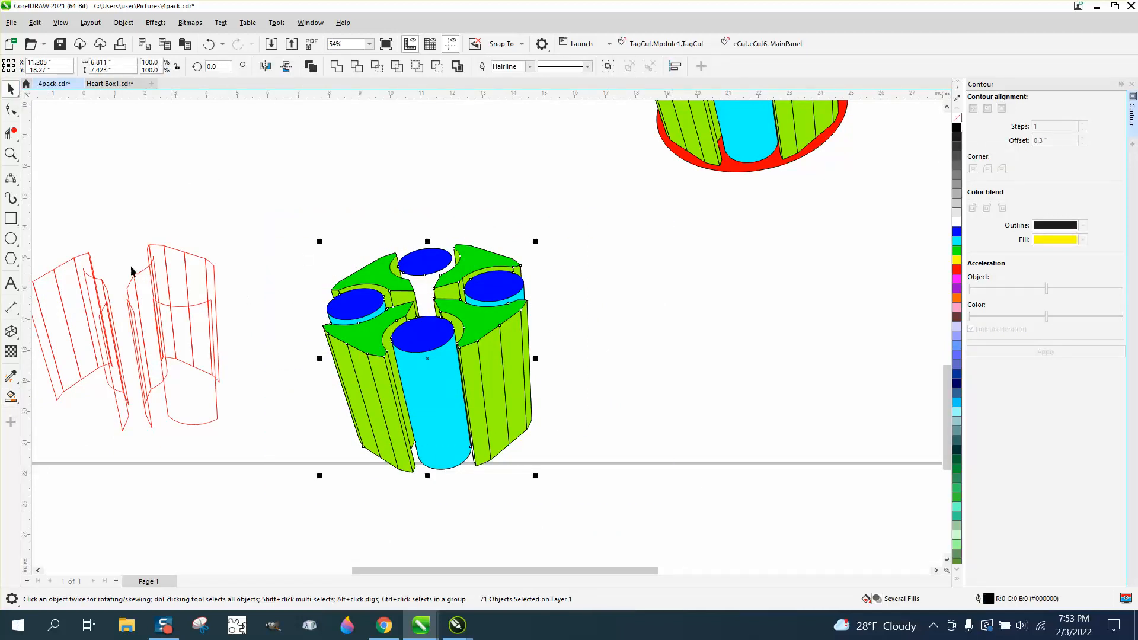
# Step: Pull the green top piece between the front and right cylinders and two wall strips below it out of the model
pyautogui.click(11, 153)
pyautogui.moveTo(318, 234); pyautogui.dragTo(615, 444)
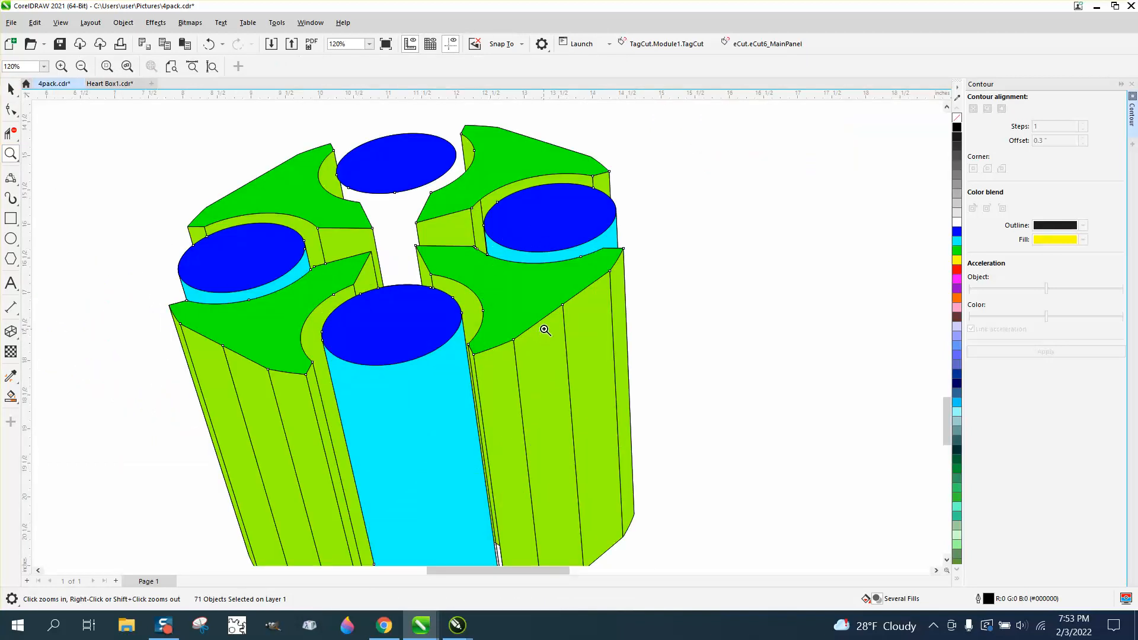
pyautogui.scroll(-1, 536, 311)
pyautogui.click(11, 89)
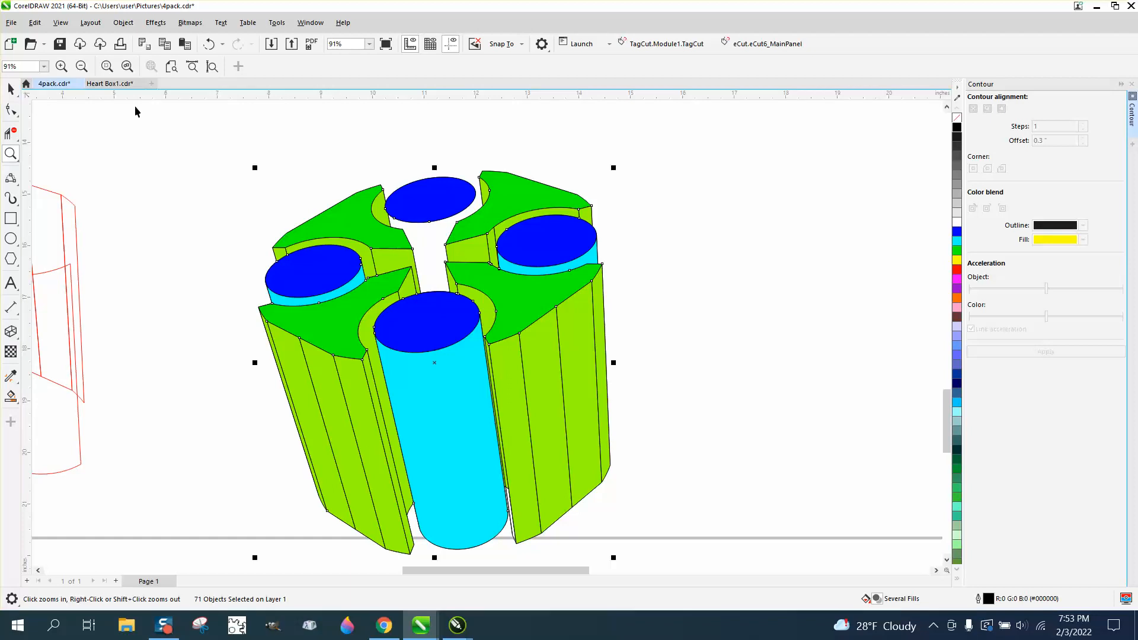
pyautogui.click(546, 294)
pyautogui.moveTo(542, 295); pyautogui.dragTo(703, 295)
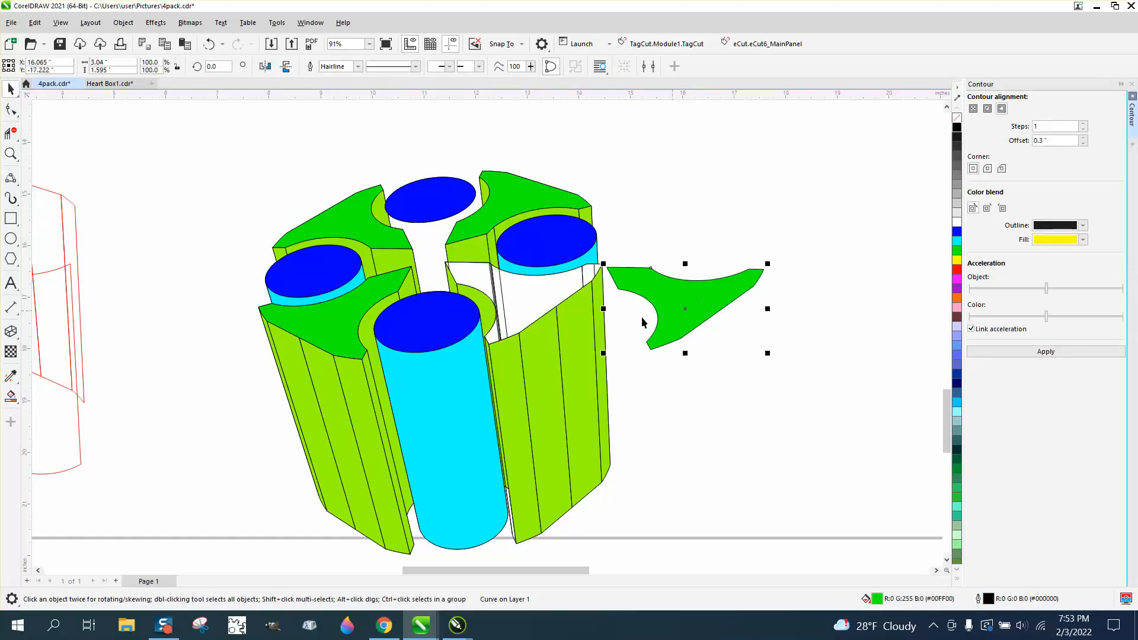
pyautogui.moveTo(554, 339); pyautogui.dragTo(674, 349)
pyautogui.moveTo(568, 355); pyautogui.dragTo(655, 359)
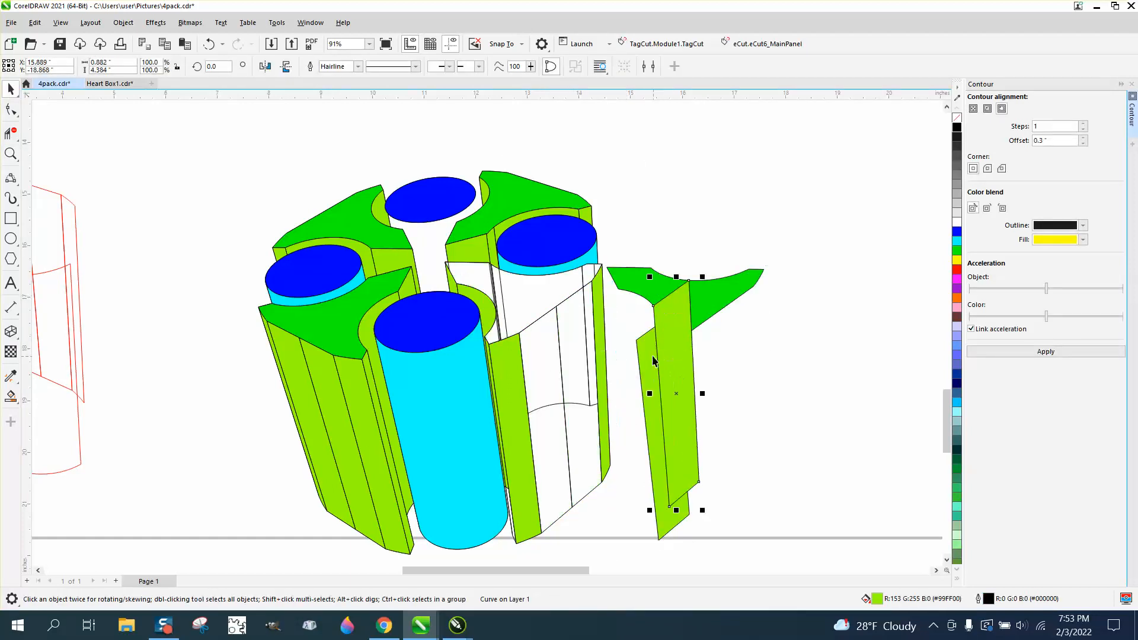
# Step: Undo the moves of the two wall strips and the green top piece
pyautogui.click(208, 47)
pyautogui.click(208, 51)
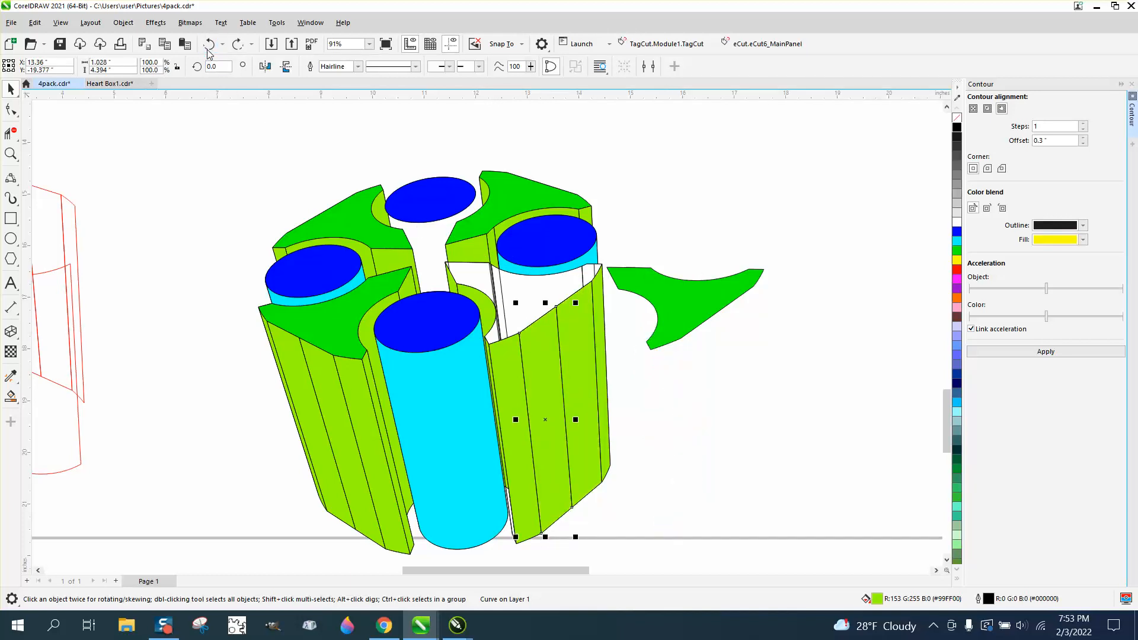
pyautogui.click(208, 51)
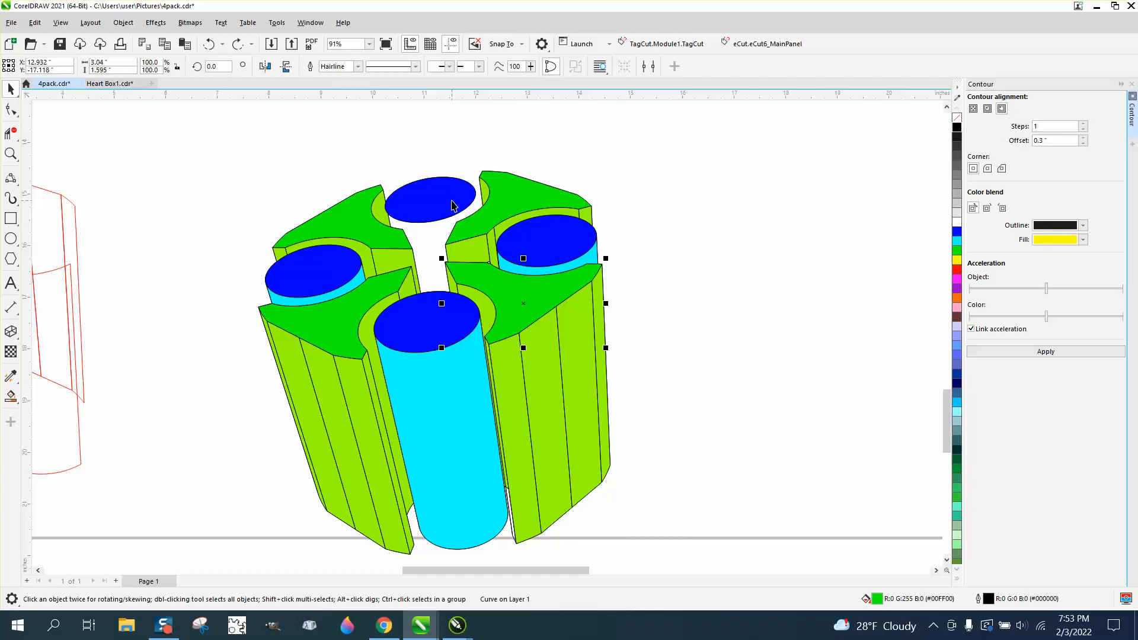
# Step: Nudge the narrow red strip with the curved top edge from the left wireframe 10 inches right onto the coloured model
pyautogui.scroll(-1, 452, 205)
pyautogui.scroll(-1, 369, 199)
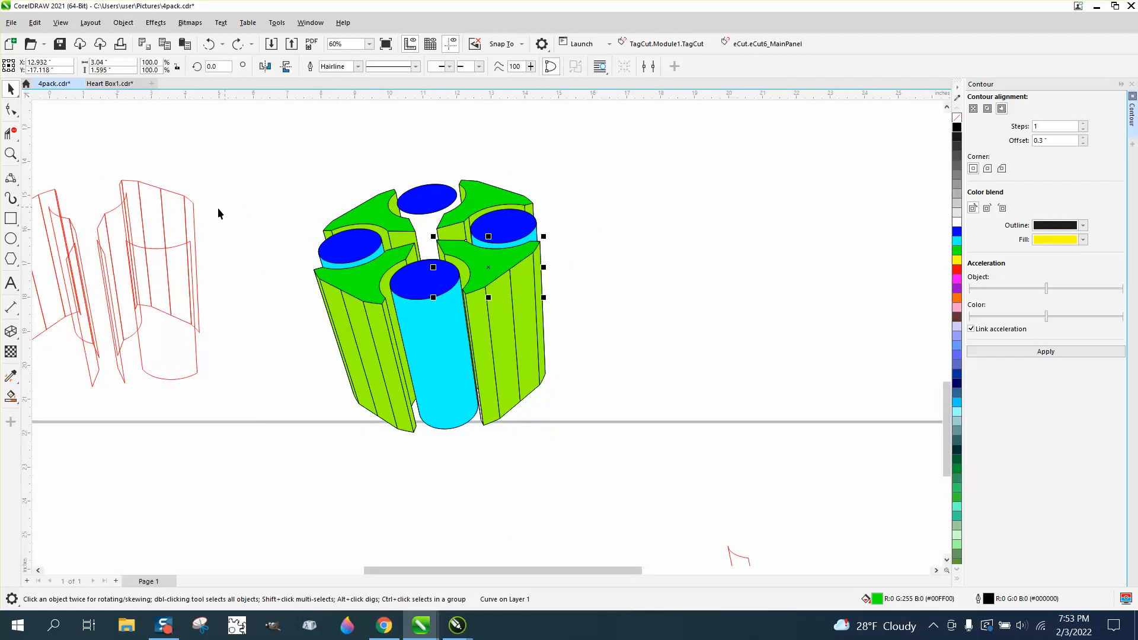
pyautogui.click(115, 208)
pyautogui.hotkey('ctrl', 'shift', 'z')
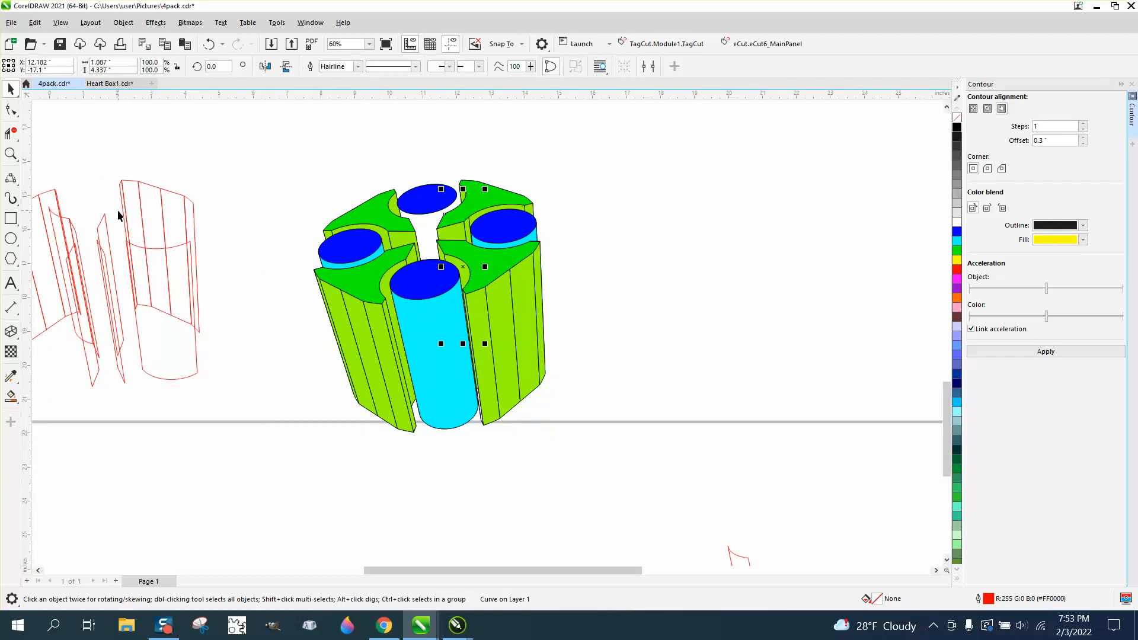
pyautogui.hotkey('ctrl', 'r')
pyautogui.scroll(-5, 207, 231)
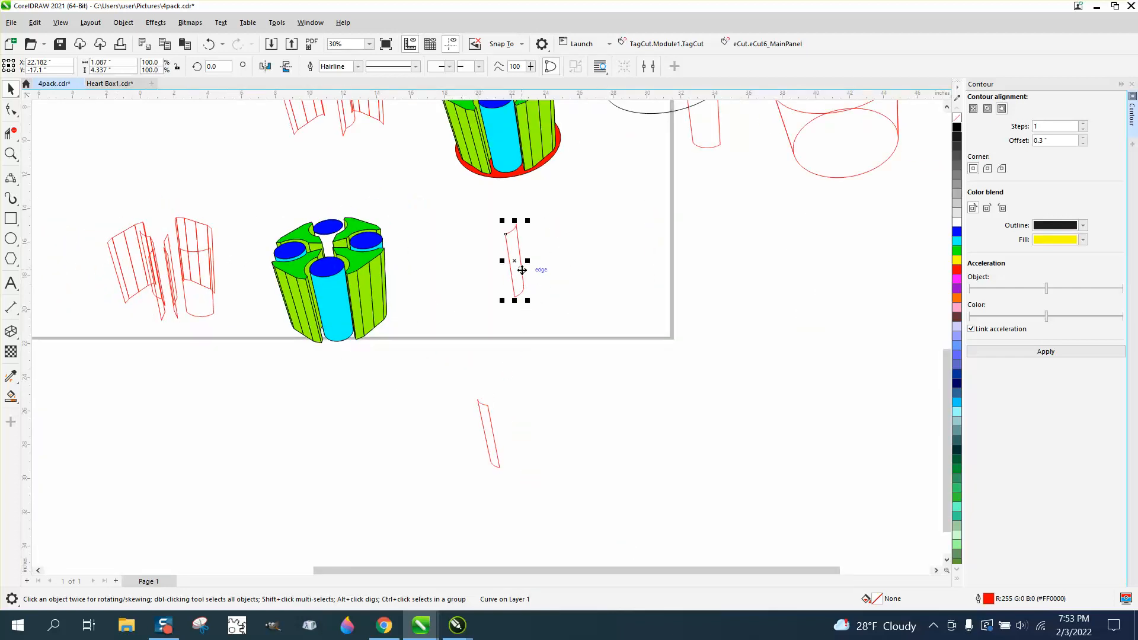
pyautogui.hotkey('ctrl', 'z')
# Step: Move the red cylinder-side outline from below the black ellipse onto the model's back cylinder
pyautogui.click(11, 153)
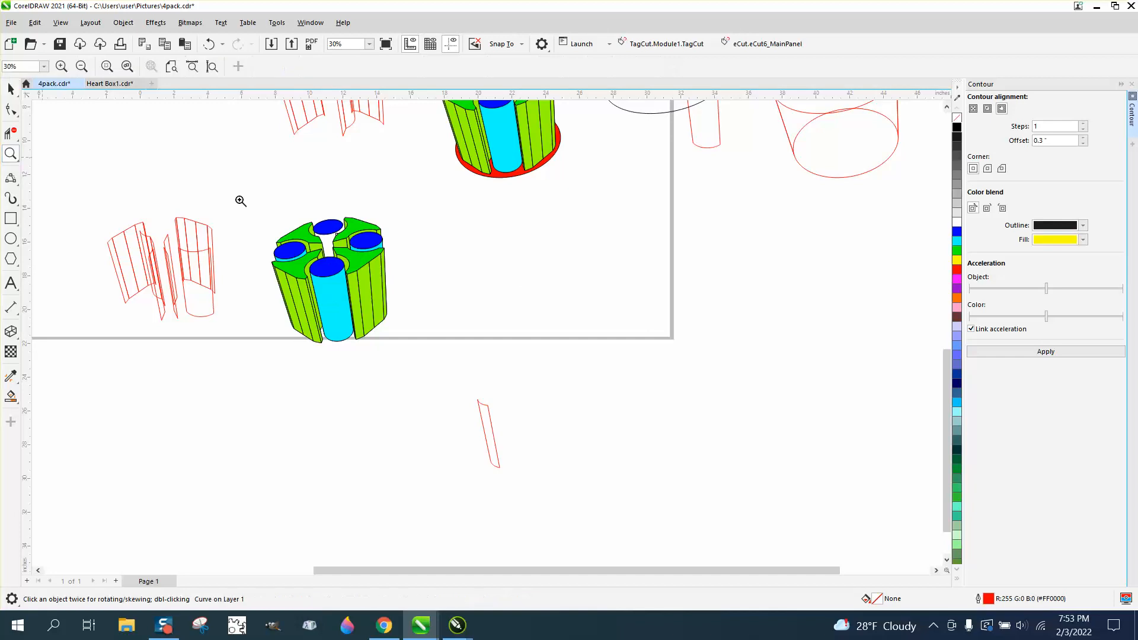
pyautogui.moveTo(322, 211); pyautogui.dragTo(399, 268)
pyautogui.scroll(-5, 397, 266)
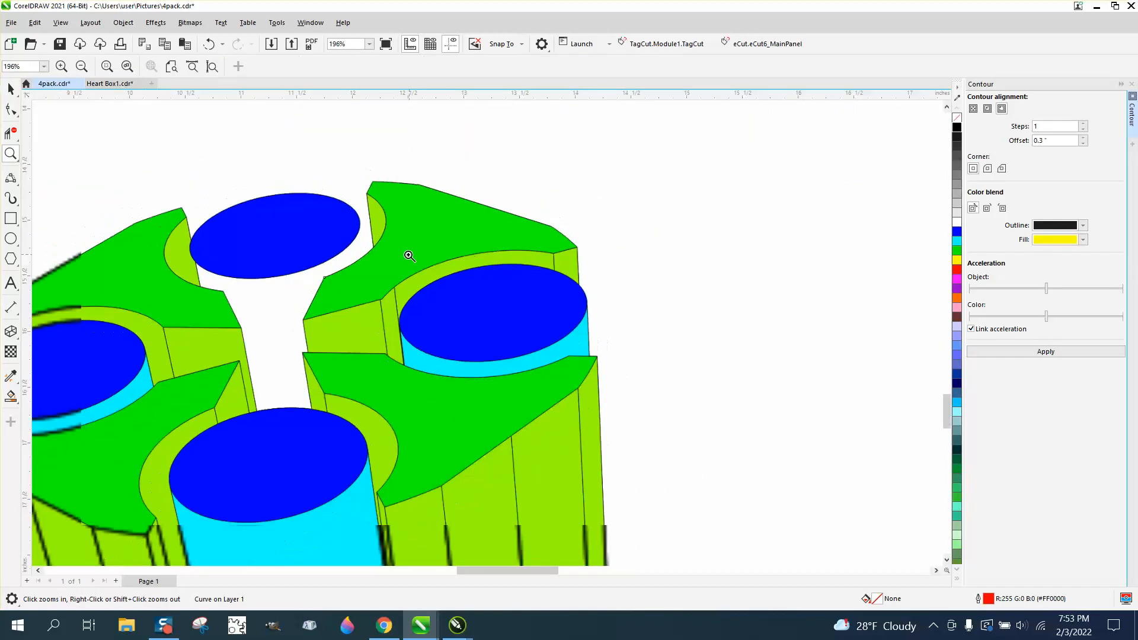
pyautogui.scroll(-7, 359, 259)
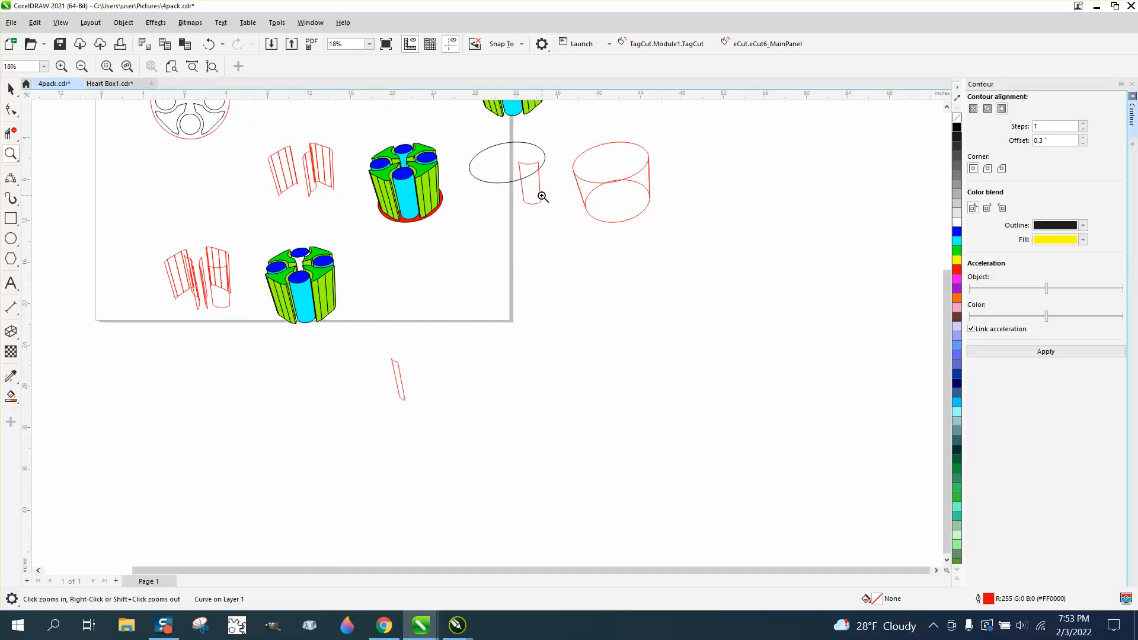
pyautogui.click(11, 89)
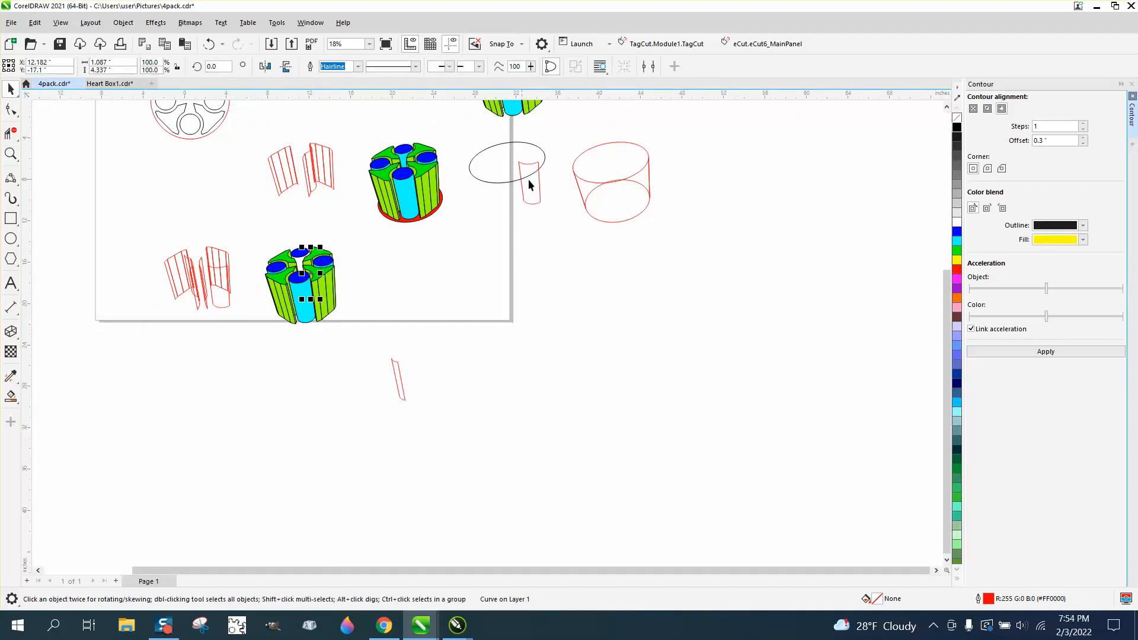
pyautogui.moveTo(539, 186); pyautogui.dragTo(310, 277)
pyautogui.click(309, 277)
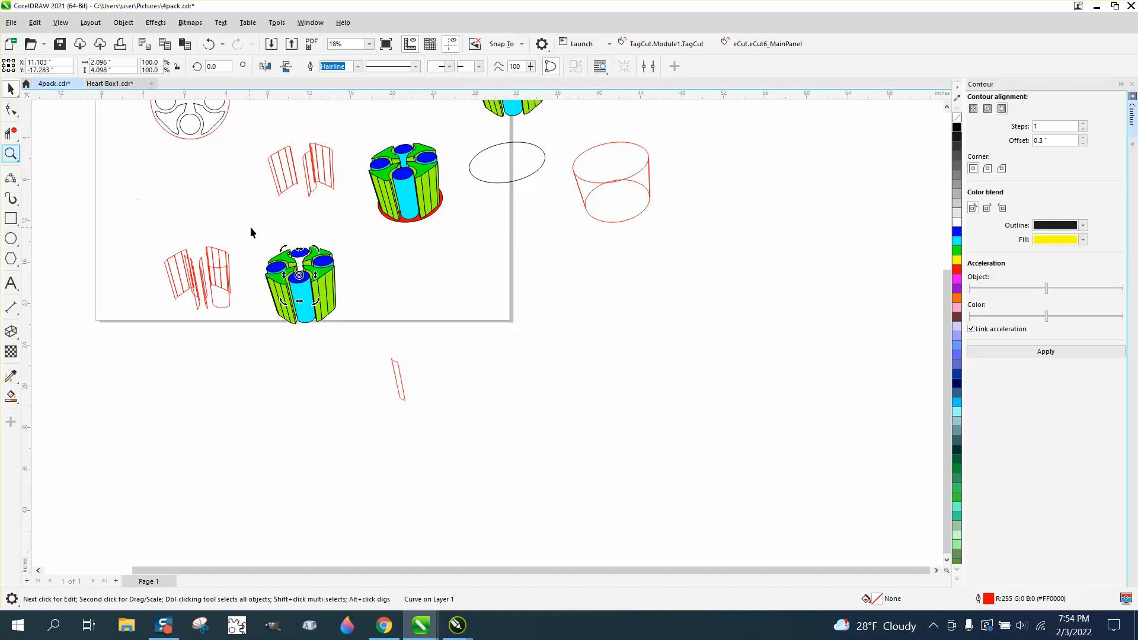
# Step: Move the red cylinder-side outline off the back cylinder to the empty area right of the model
pyautogui.moveTo(251, 232); pyautogui.dragTo(394, 329)
pyautogui.press('z')
pyautogui.moveTo(255, 214); pyautogui.dragTo(432, 331)
pyautogui.click(10, 88)
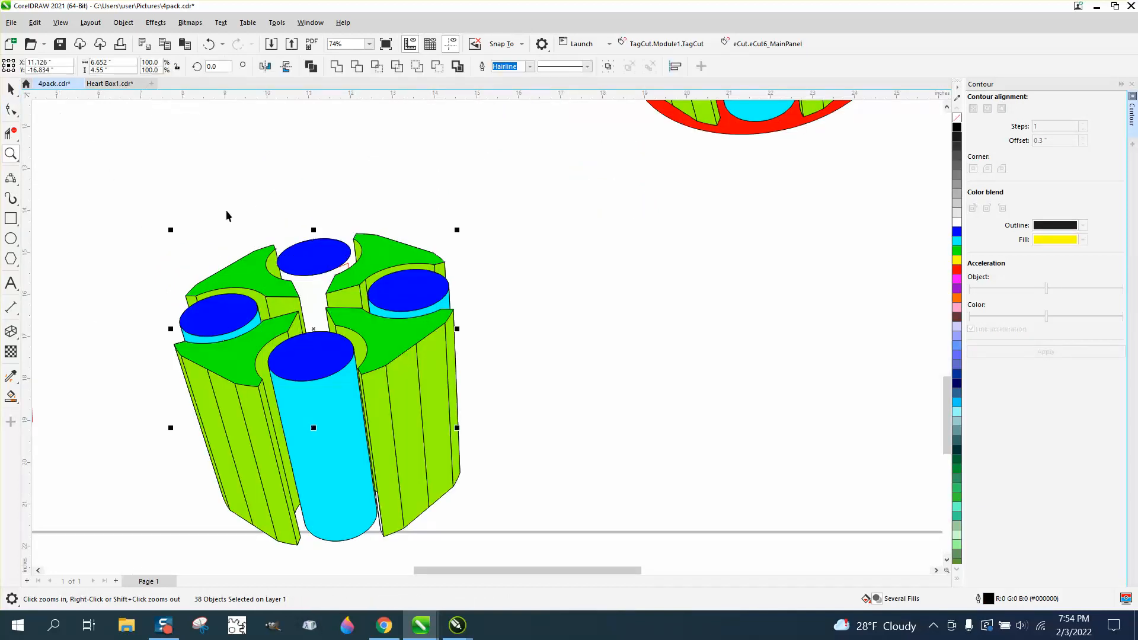
pyautogui.click(406, 227)
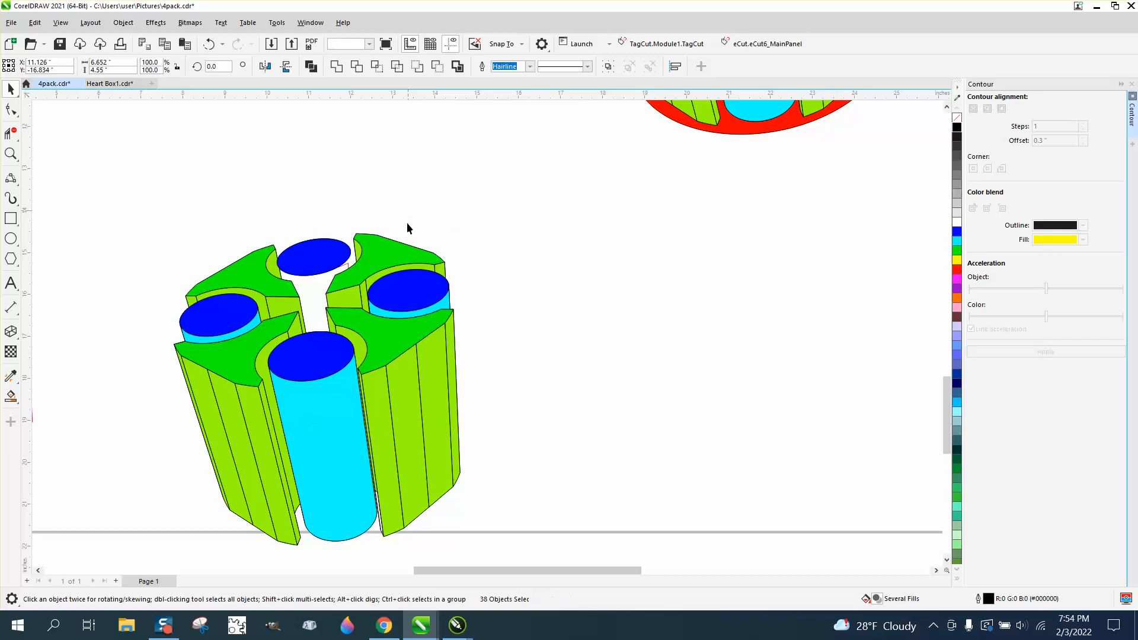
pyautogui.click(362, 256)
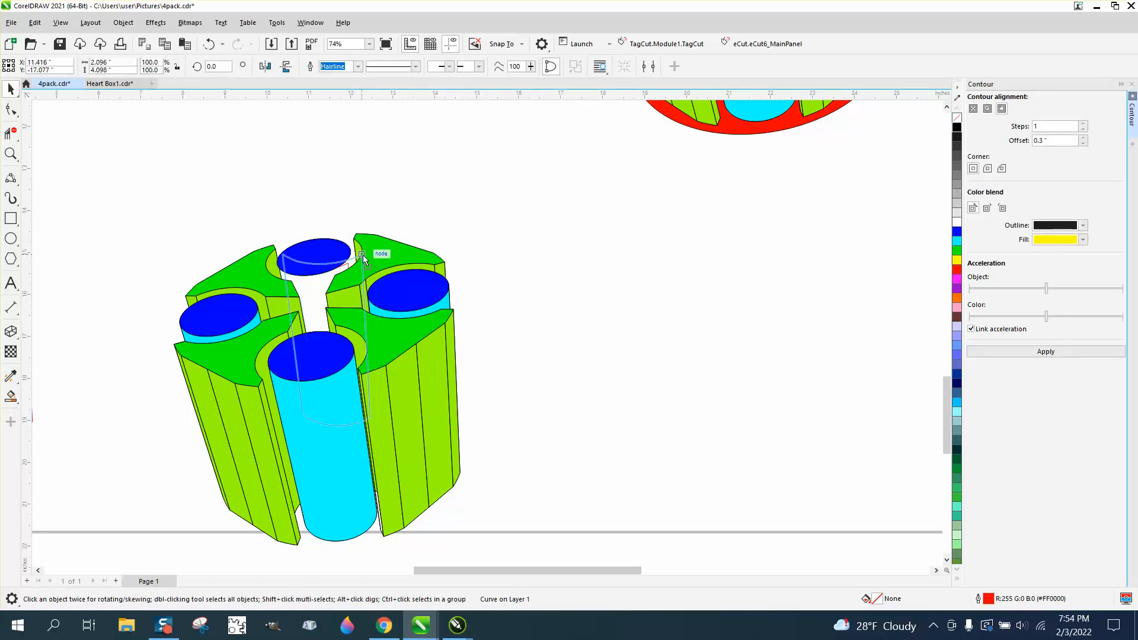
pyautogui.moveTo(362, 256); pyautogui.dragTo(688, 240)
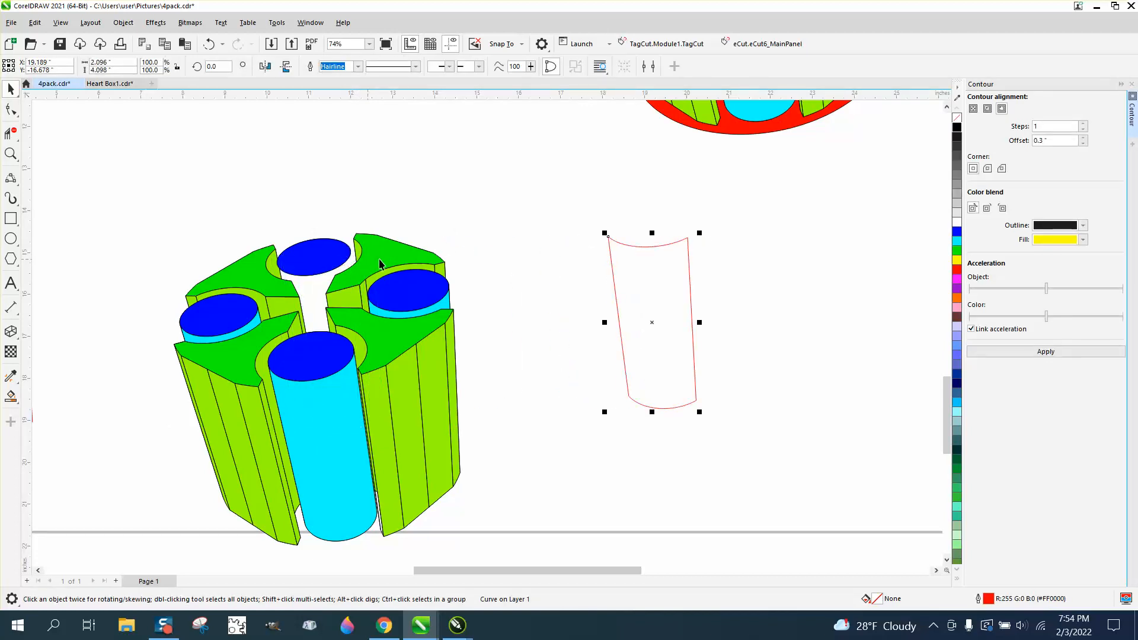
# Step: Draw two 2-Point lines about 0.52 inches long down from both side edges of the back cylinder's blue top
pyautogui.click(11, 153)
pyautogui.moveTo(198, 203); pyautogui.dragTo(538, 389)
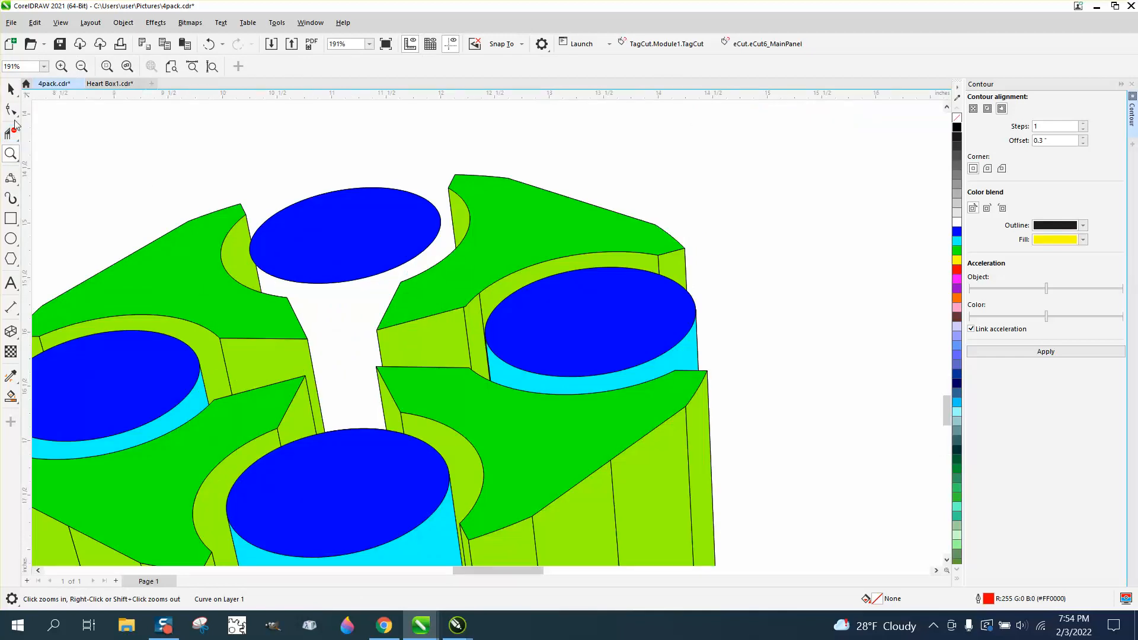
pyautogui.click(17, 184)
pyautogui.click(59, 190)
pyautogui.moveTo(250, 251); pyautogui.dragTo(260, 308)
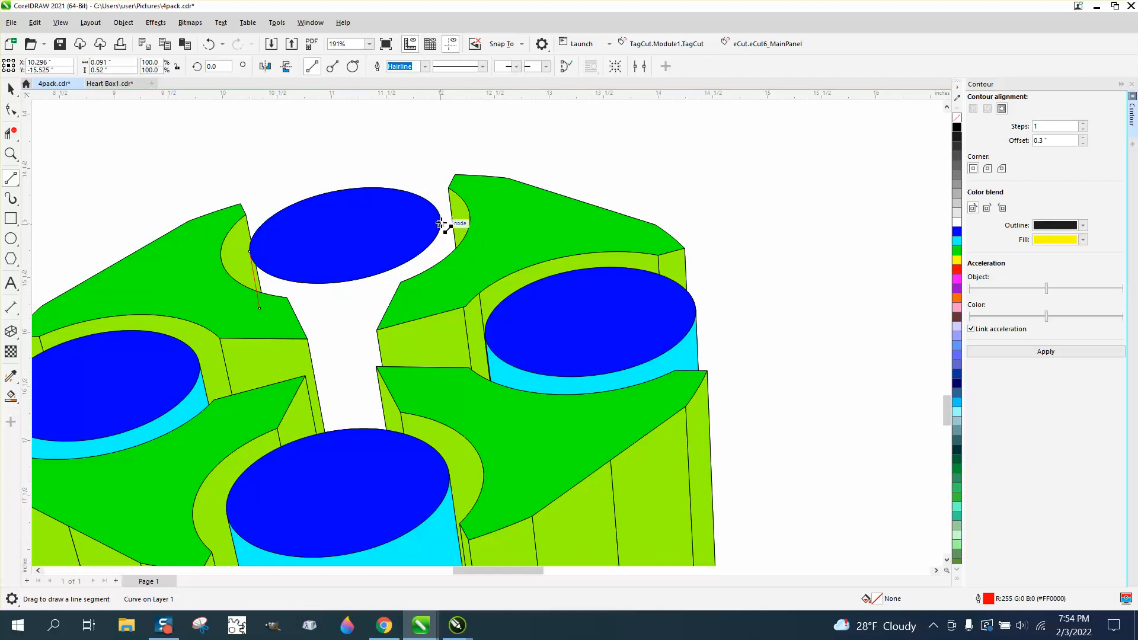
pyautogui.moveTo(441, 221); pyautogui.dragTo(447, 275)
pyautogui.scroll(-1, 427, 260)
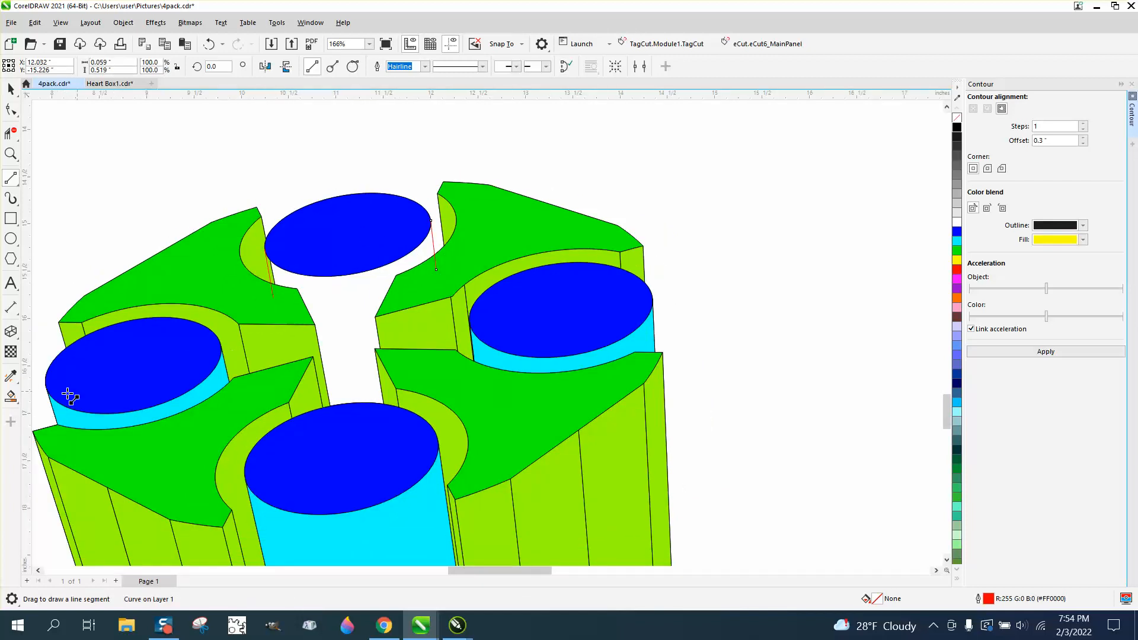
# Step: Smart-fill the white area below the back cylinder's top and through the central gap with cyan and no outline
pyautogui.click(12, 397)
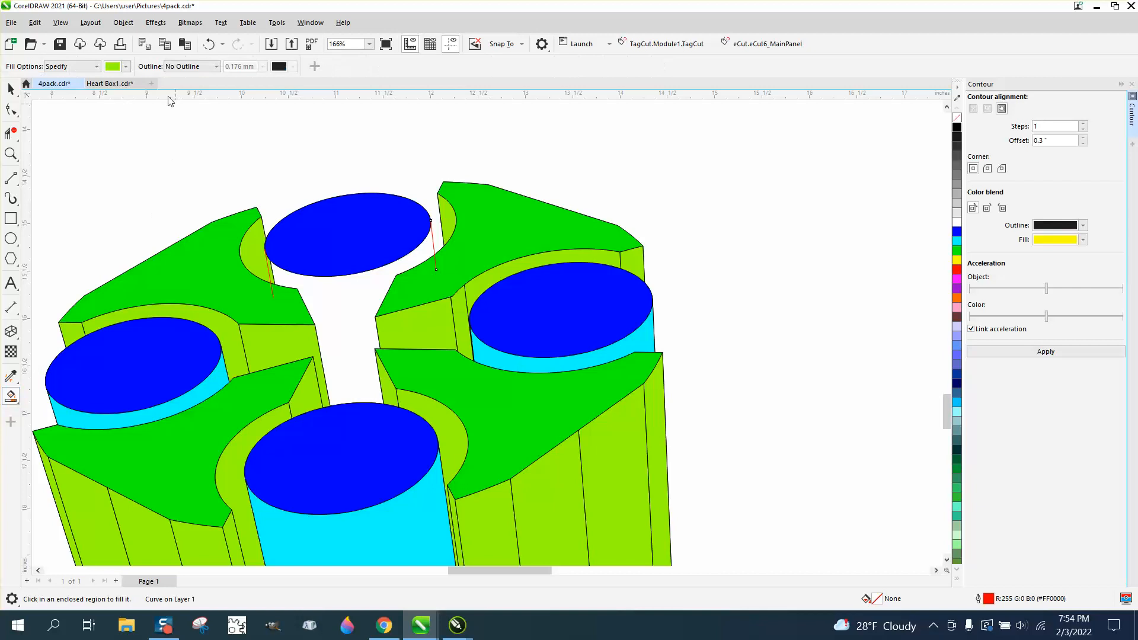
pyautogui.click(126, 66)
pyautogui.click(171, 138)
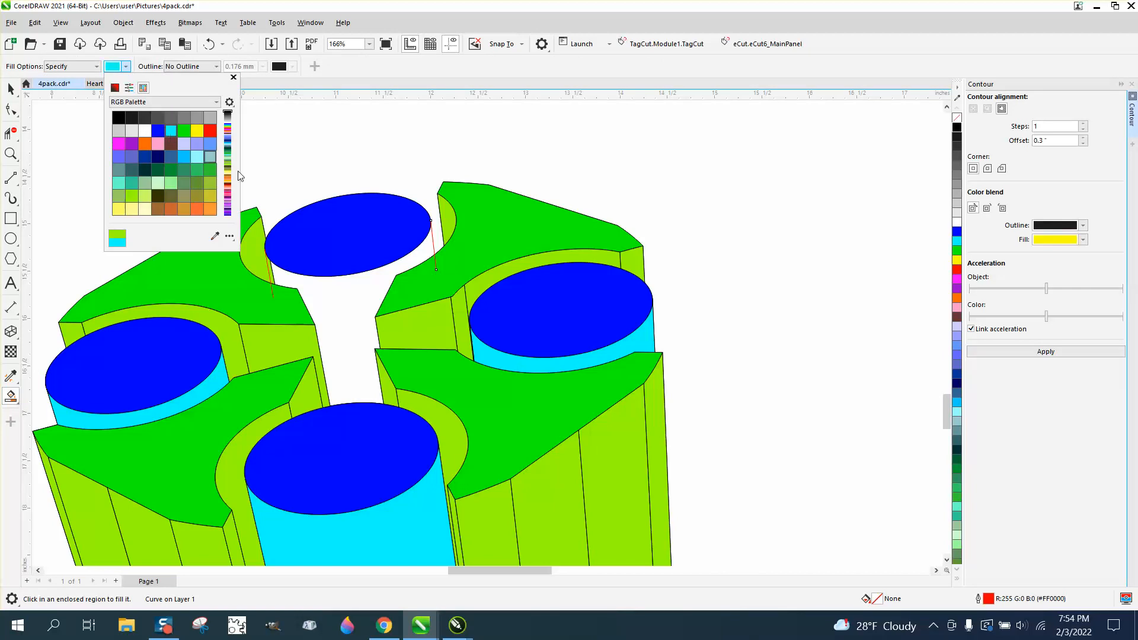
pyautogui.click(341, 308)
pyautogui.click(342, 310)
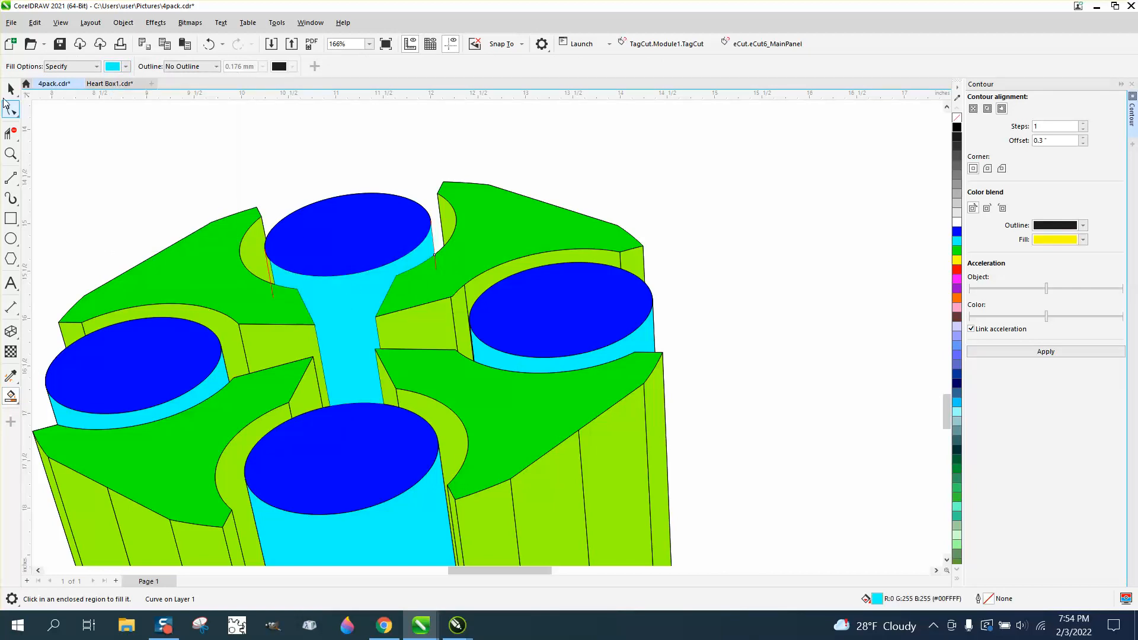
# Step: Trim the overhanging ends of the two red side lines below the back cylinder with Virtual Segment Delete
pyautogui.click(8, 92)
pyautogui.click(11, 133)
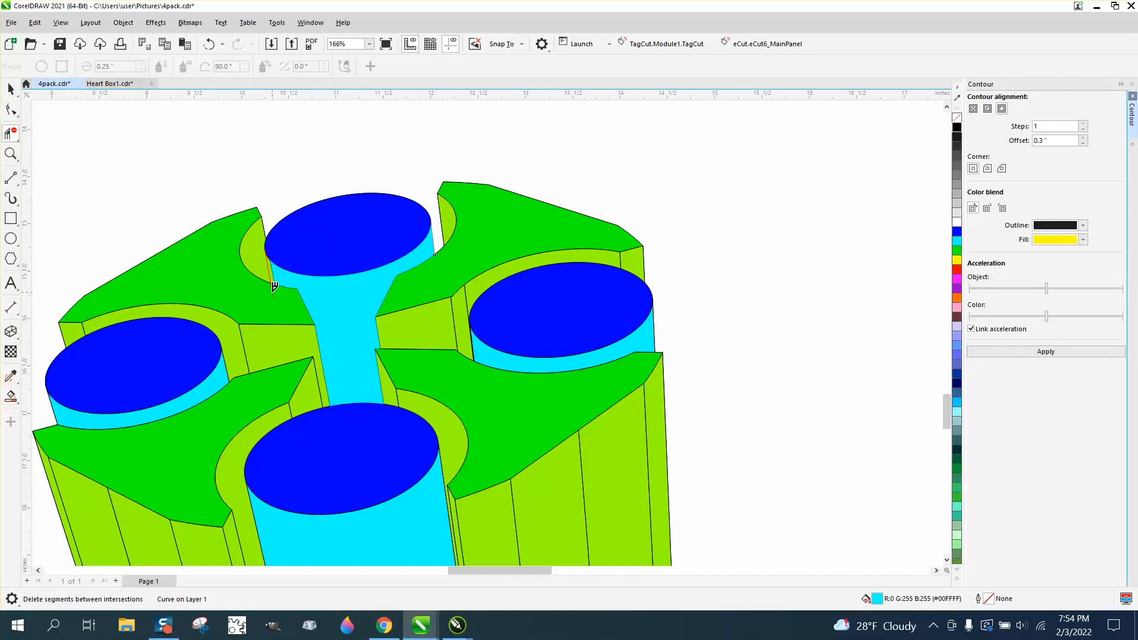
pyautogui.scroll(-3, 304, 269)
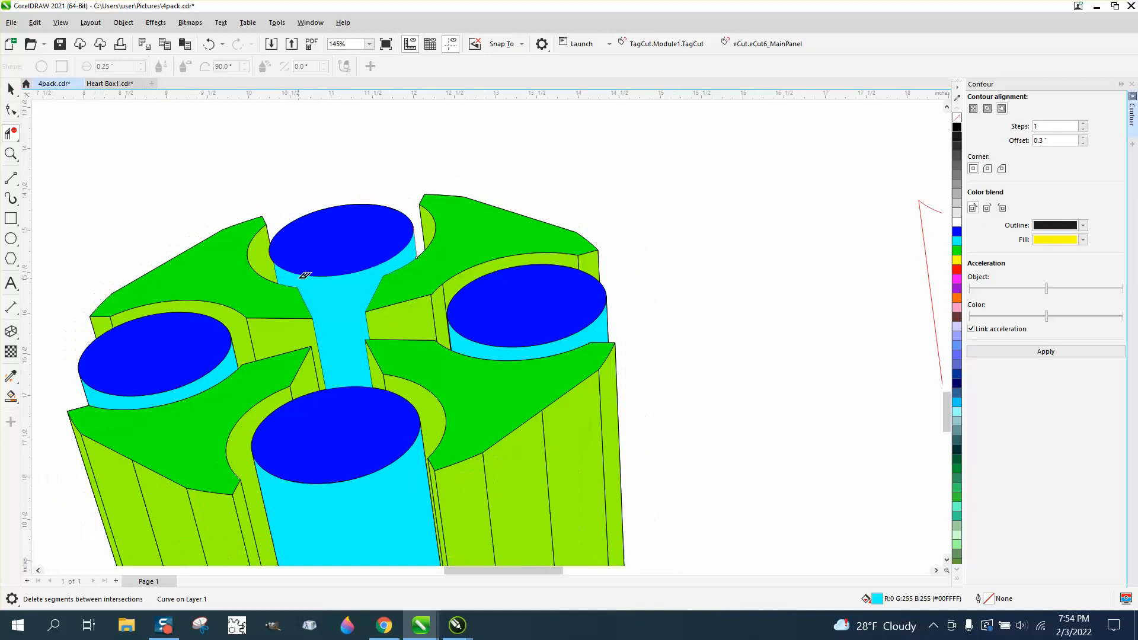
pyautogui.scroll(-1, 302, 267)
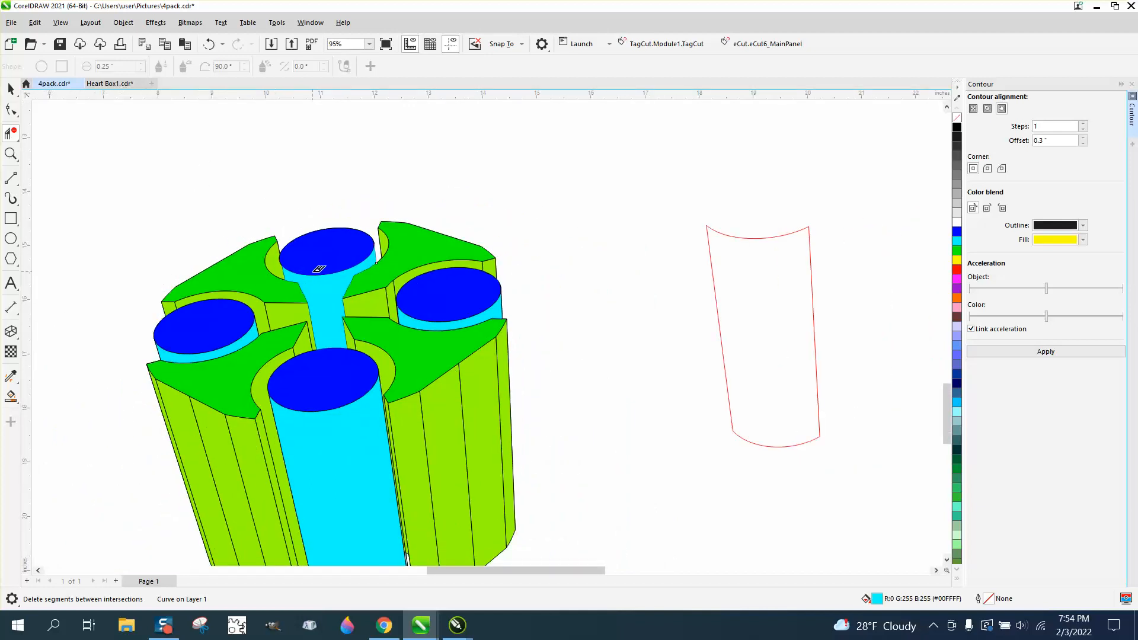
pyautogui.scroll(-4, 319, 269)
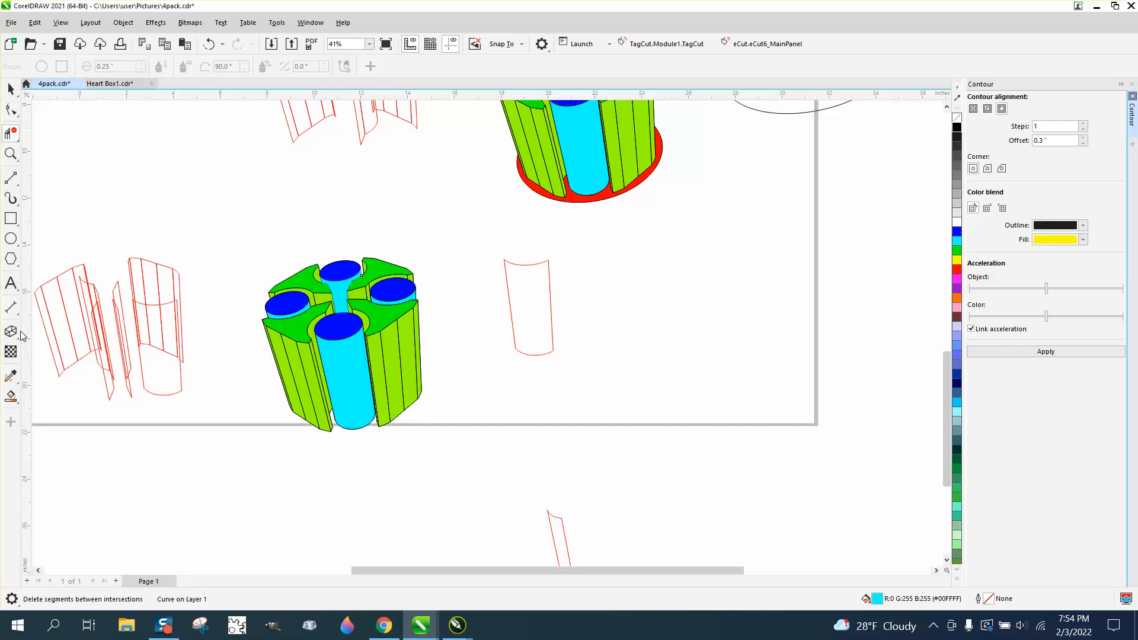
# Step: Smart-fill the separate red cylinder-side outline right of the model with cyan and no outline
pyautogui.click(10, 396)
pyautogui.click(524, 309)
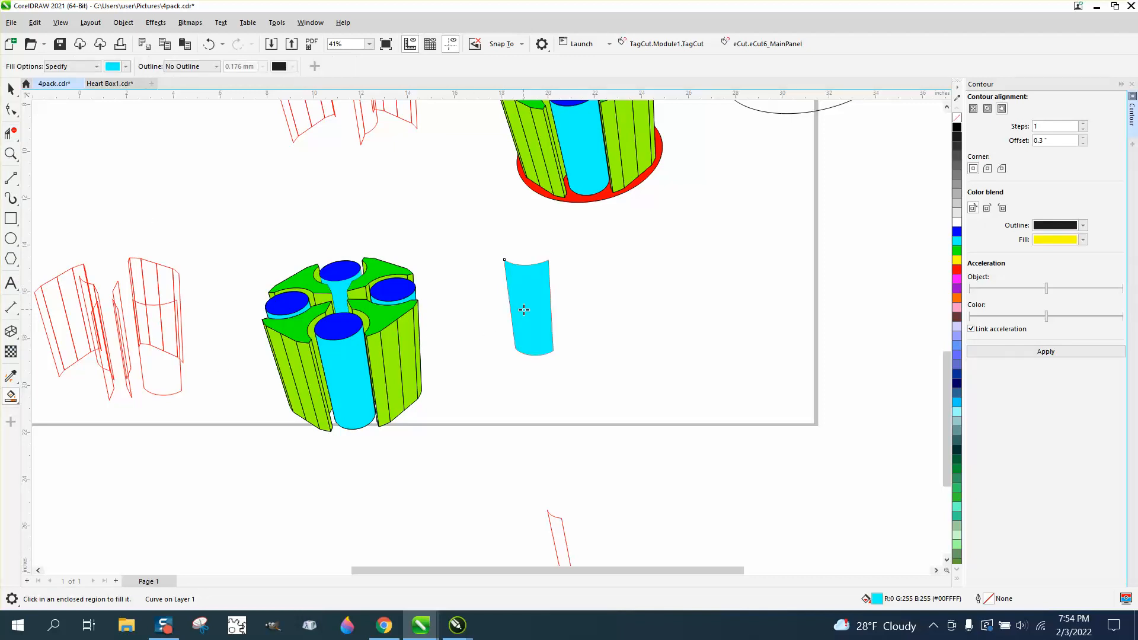
pyautogui.click(11, 109)
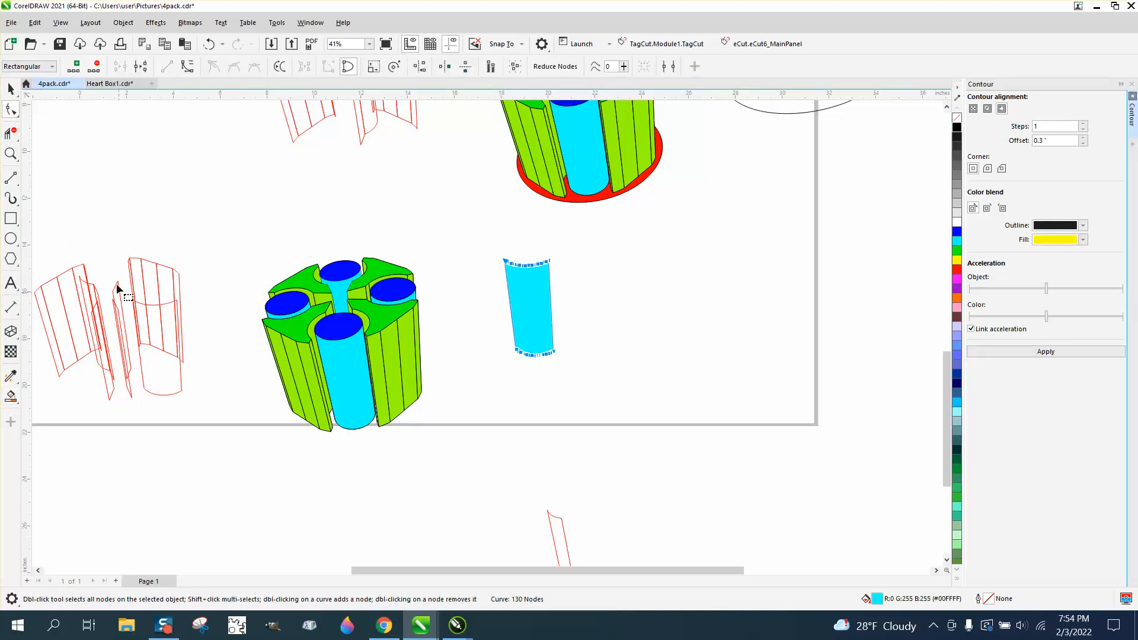
pyautogui.click(10, 89)
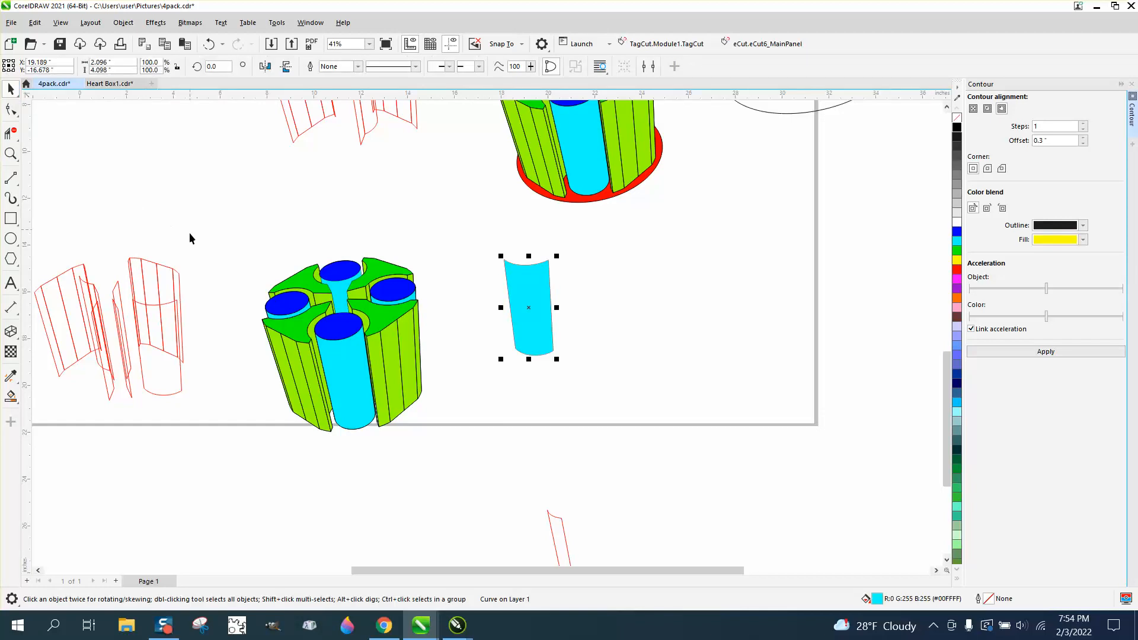
# Step: Move a narrow red panel outline from the left wireframe's right-hand cylinder to the left edge of the separate cyan shape
pyautogui.moveTo(165, 308); pyautogui.dragTo(511, 327)
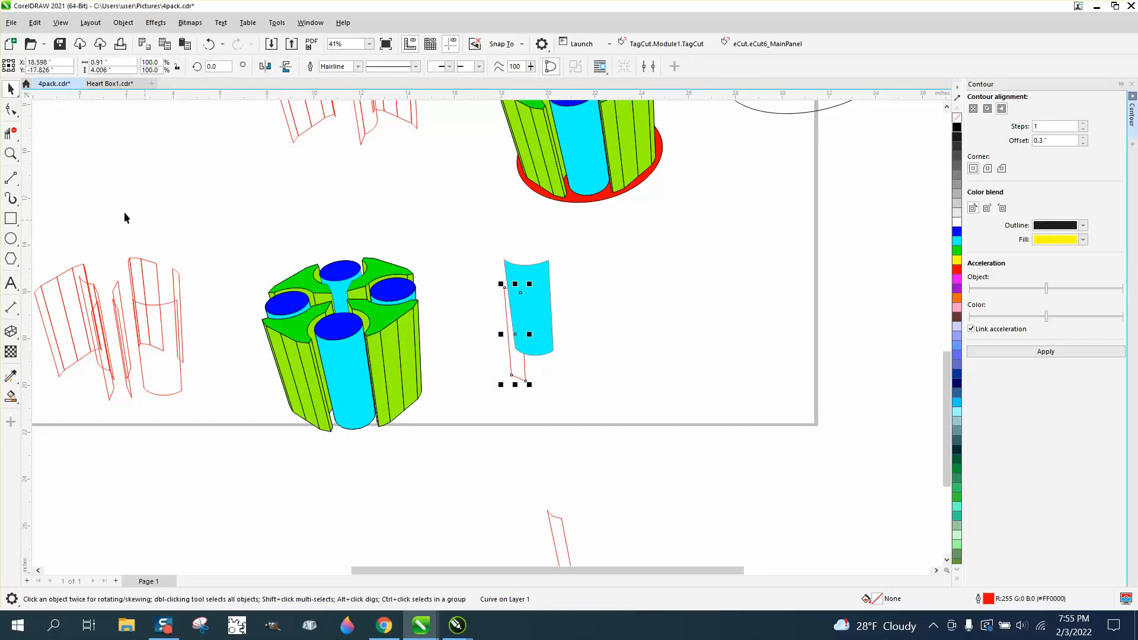
pyautogui.click(13, 154)
pyautogui.moveTo(481, 280); pyautogui.dragTo(637, 421)
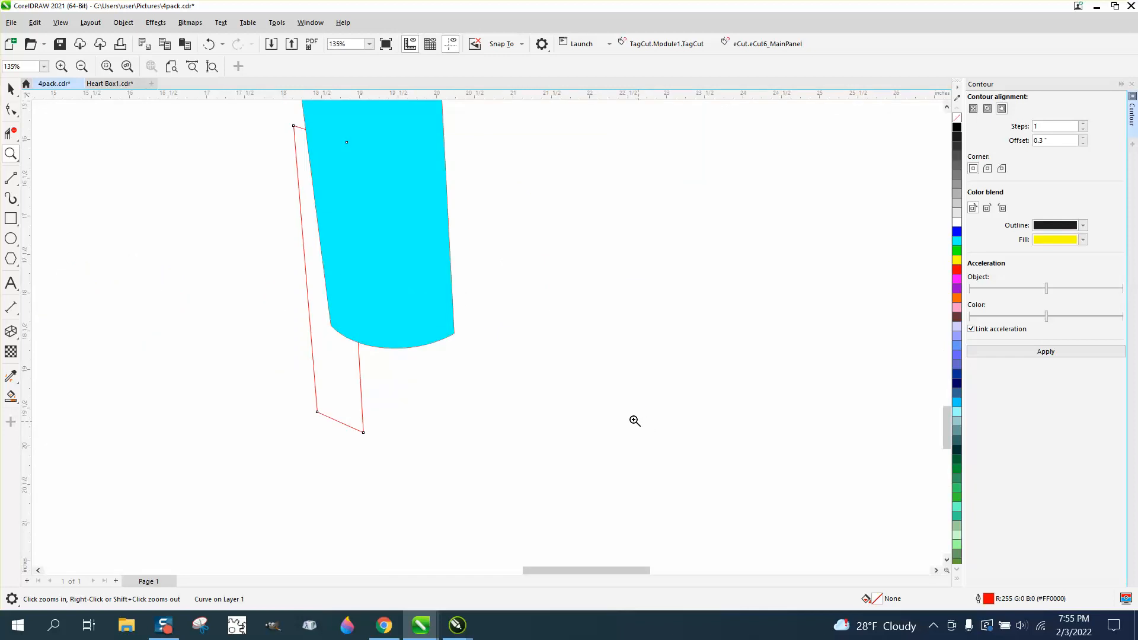
# Step: Try sending the separate cyan cylinder-side shape behind the narrow red panel outline, and undo the reordering
pyautogui.click(11, 89)
pyautogui.scroll(2, 264, 142)
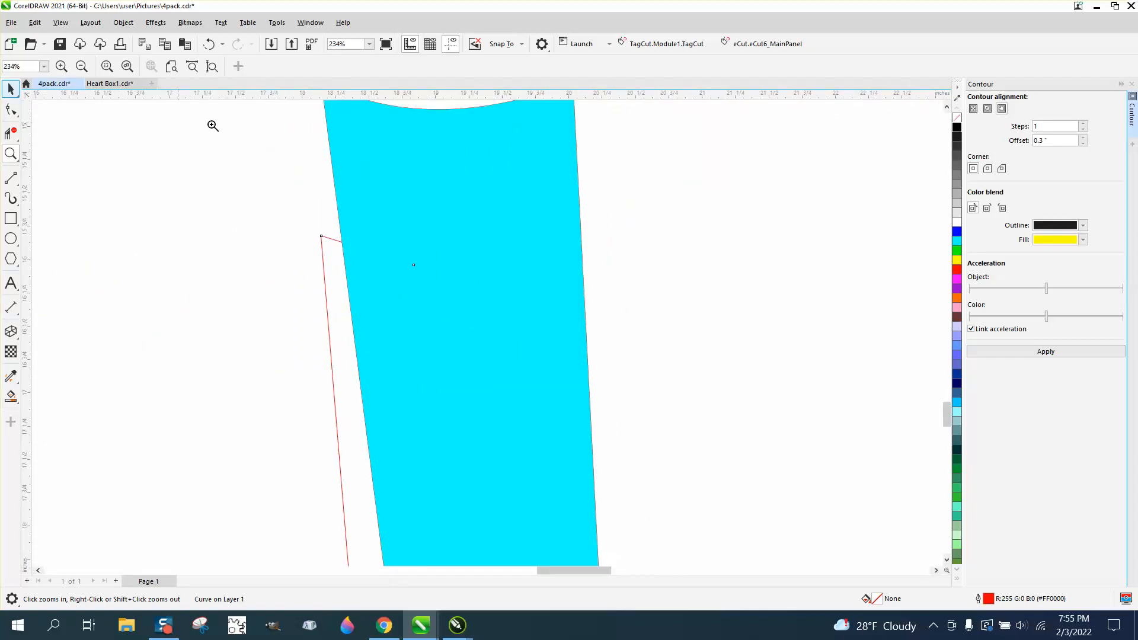
pyautogui.scroll(2, 376, 145)
pyautogui.scroll(-2, 376, 144)
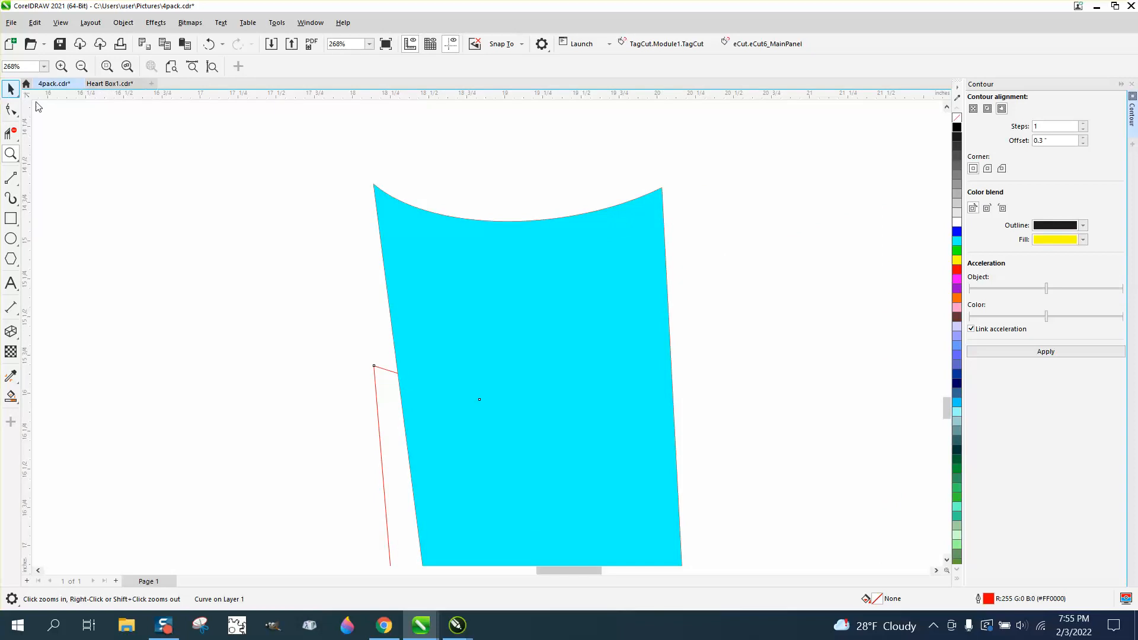
pyautogui.click(375, 228)
pyautogui.click(123, 22)
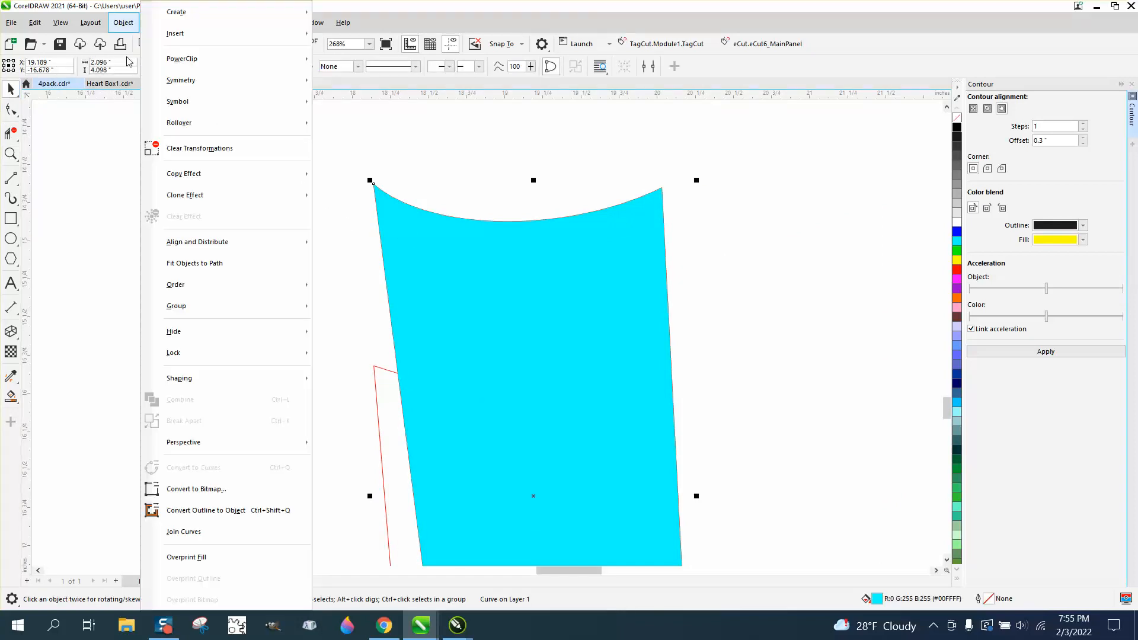
pyautogui.click(355, 305)
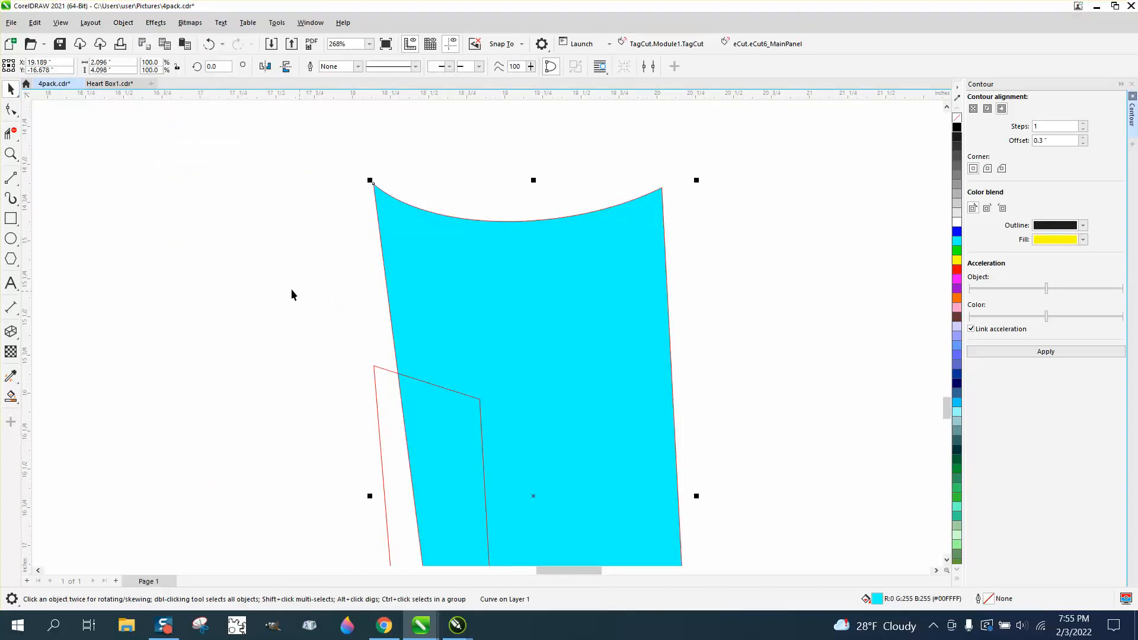
pyautogui.scroll(-1, 259, 280)
pyautogui.click(209, 44)
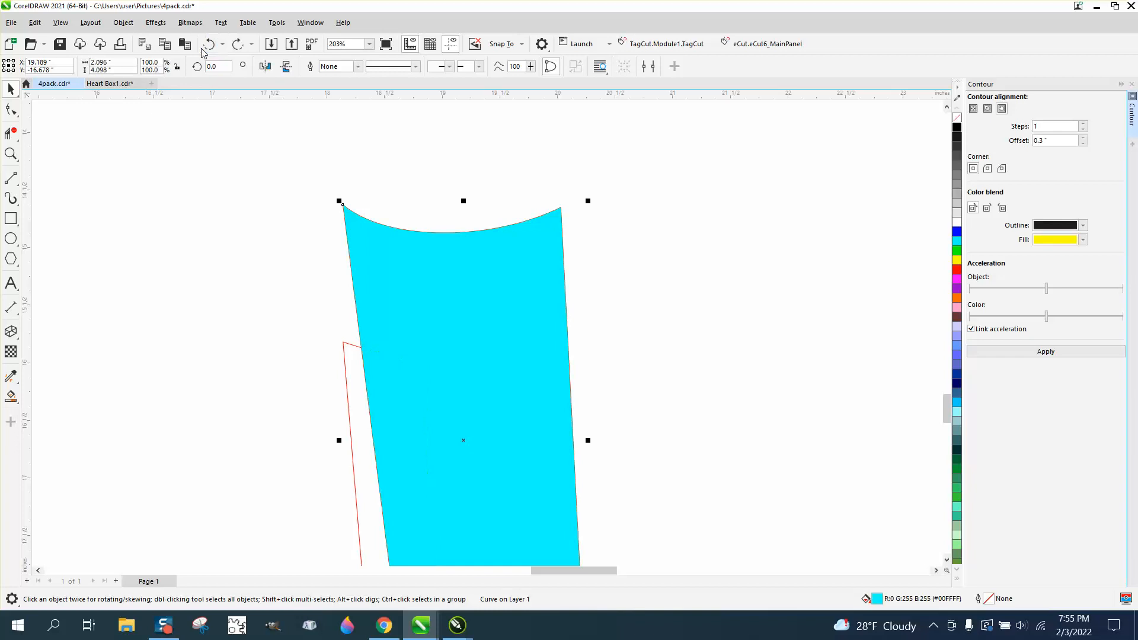
# Step: Examine the filled four-cylinder pack model on the red elliptical base up close
pyautogui.press('F4')
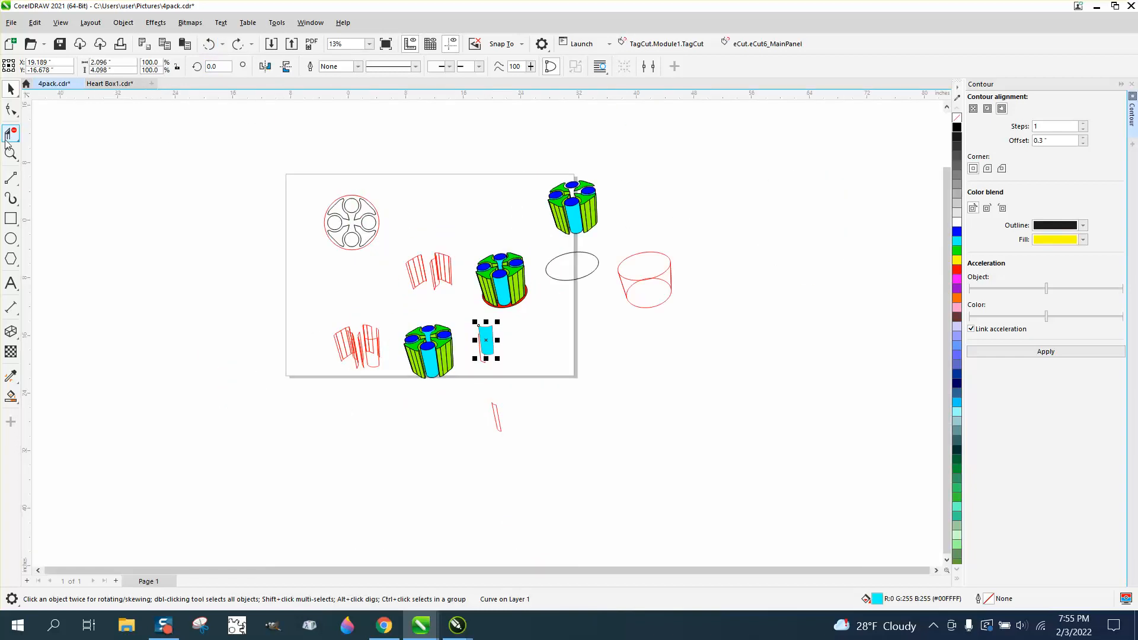
pyautogui.press('z')
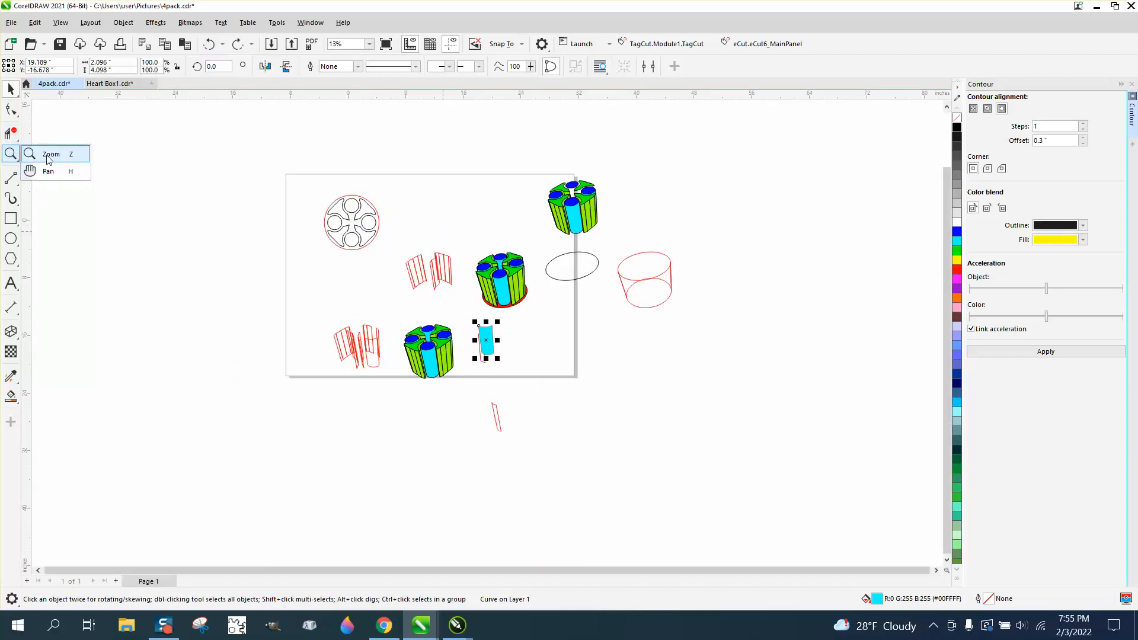
pyautogui.moveTo(461, 248); pyautogui.dragTo(566, 321)
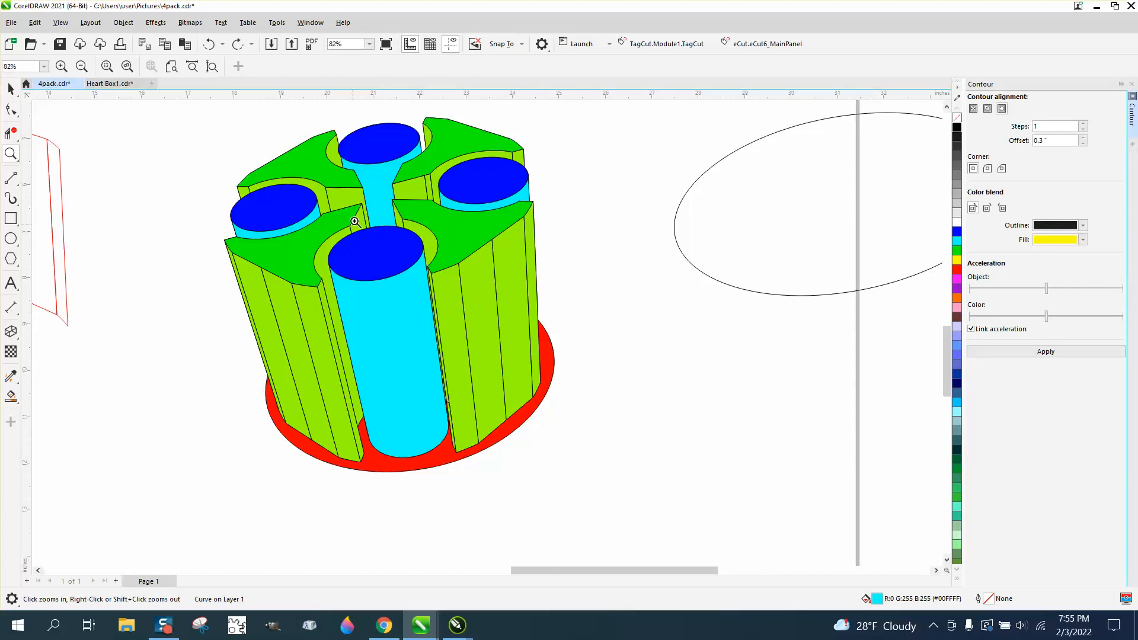
pyautogui.scroll(-1, 485, 256)
pyautogui.scroll(-8, 472, 261)
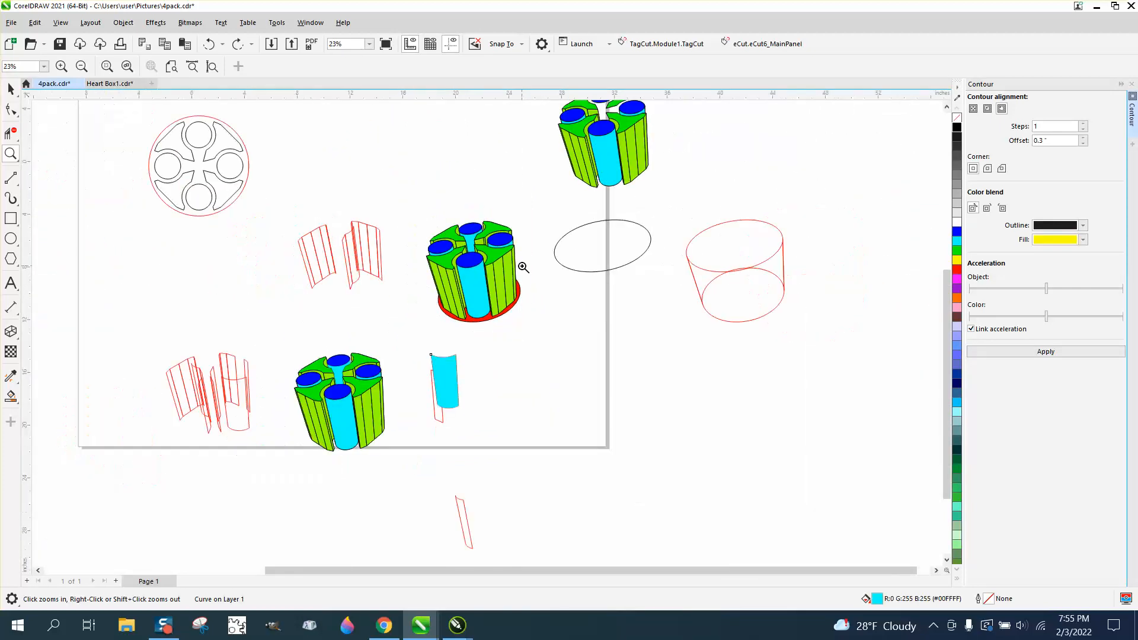
pyautogui.moveTo(417, 219); pyautogui.dragTo(555, 321)
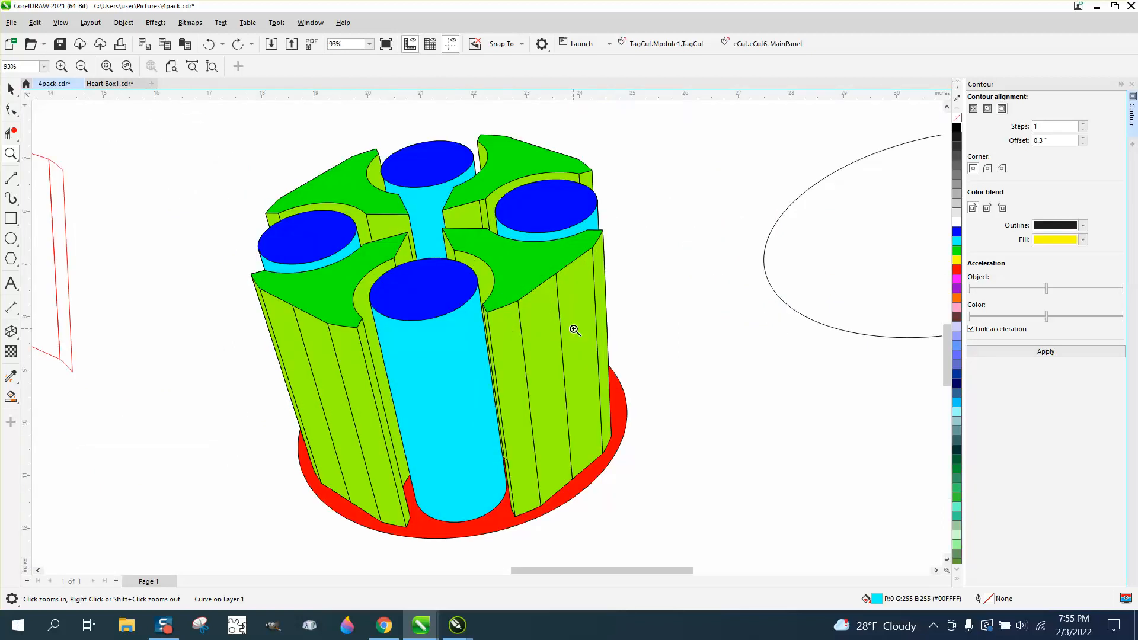